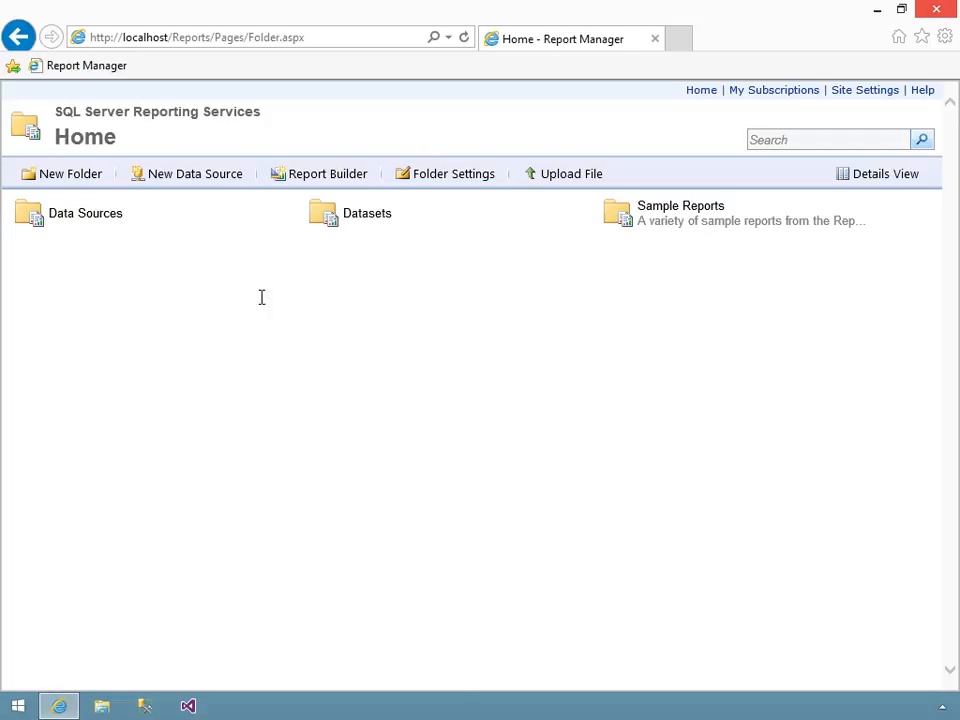
Step: Switch to SQL Server Management Studio and connect to Reporting Services on localhost with Windows Authentication
{"action": "left_click", "coordinate": [146, 708]}
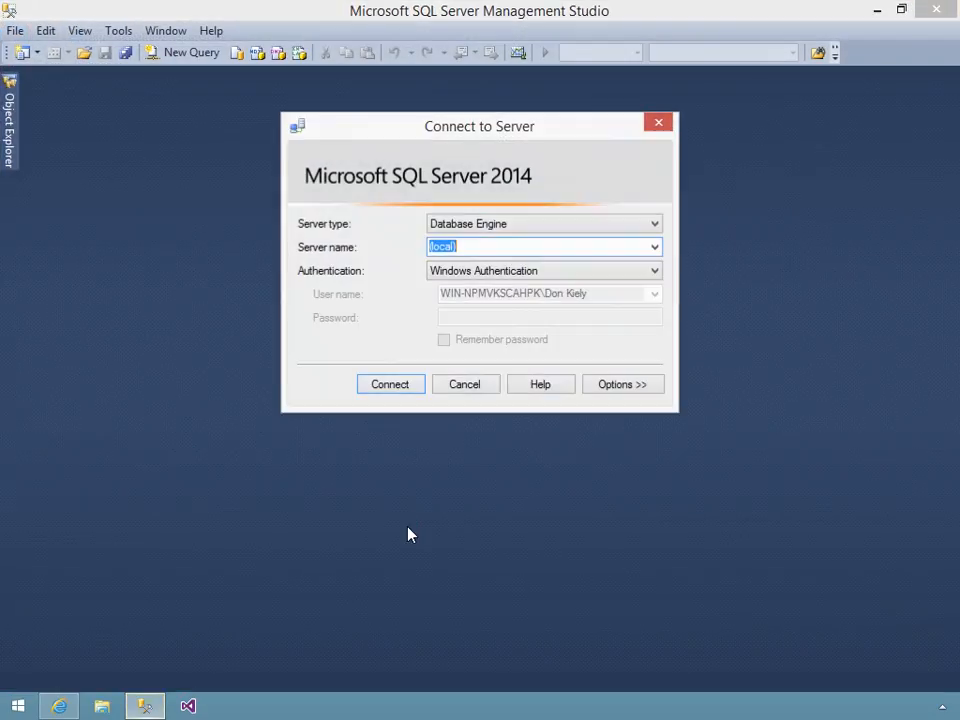
{"action": "left_click", "coordinate": [495, 226]}
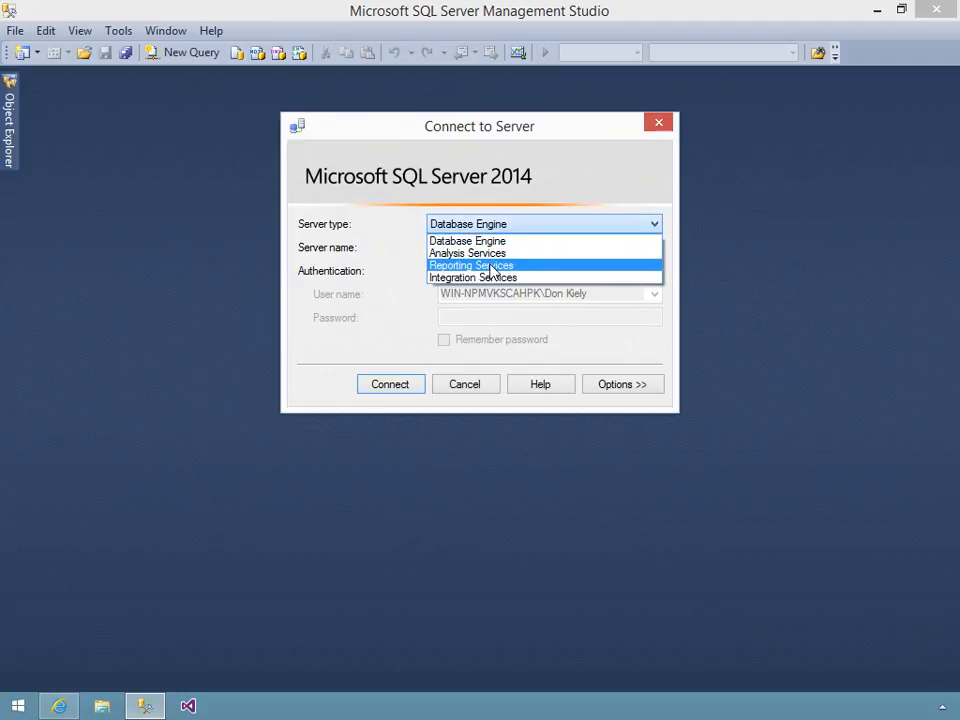
{"action": "left_click", "coordinate": [490, 265]}
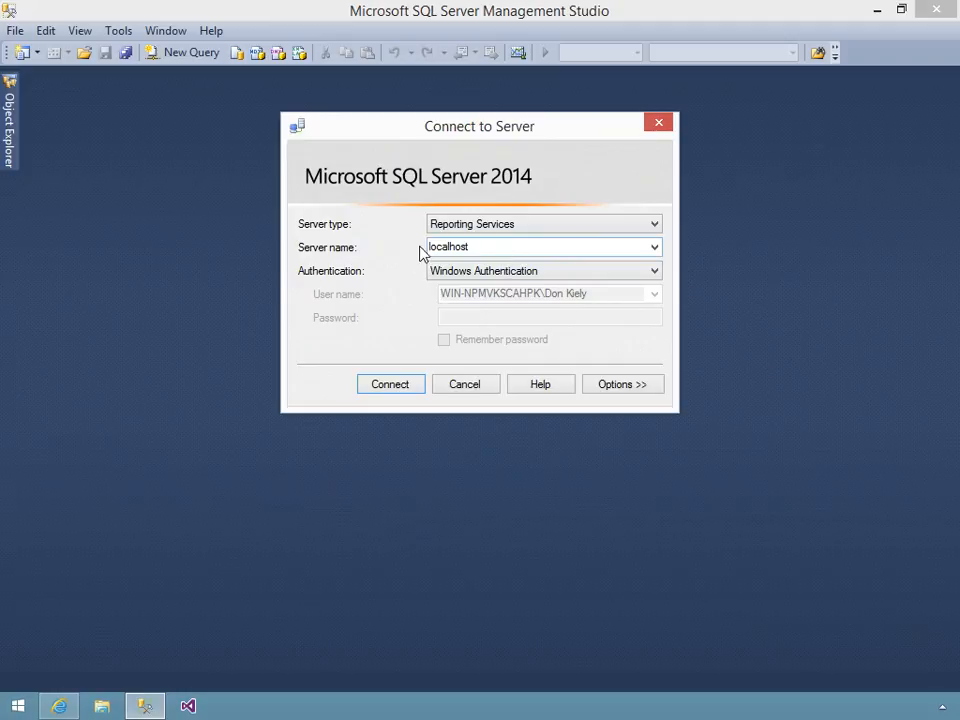
{"action": "left_click", "coordinate": [490, 280]}
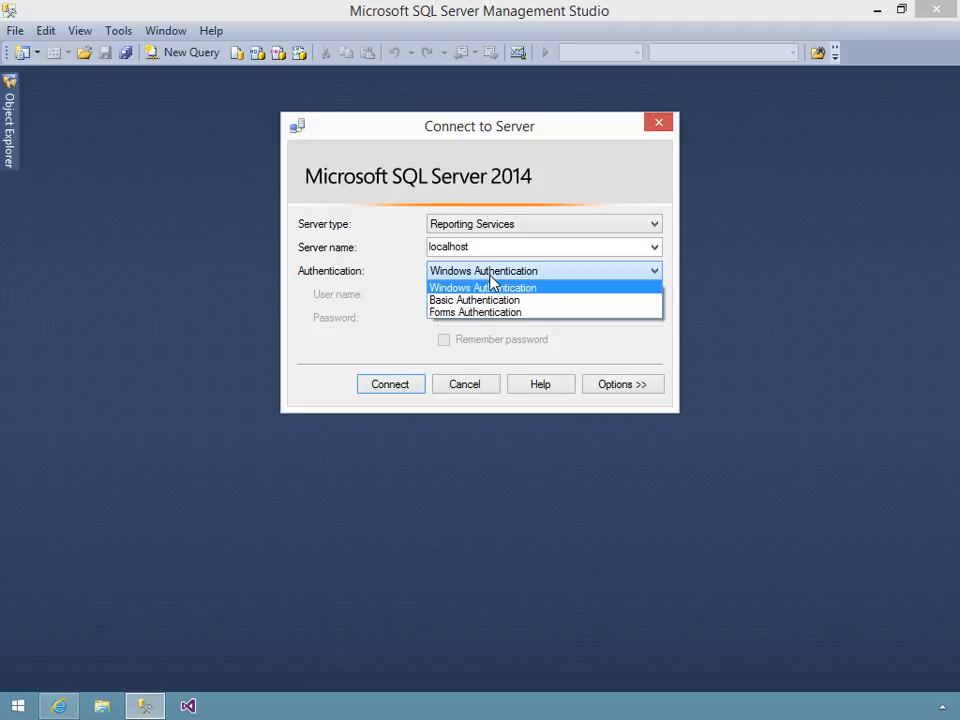
{"action": "left_click", "coordinate": [392, 274]}
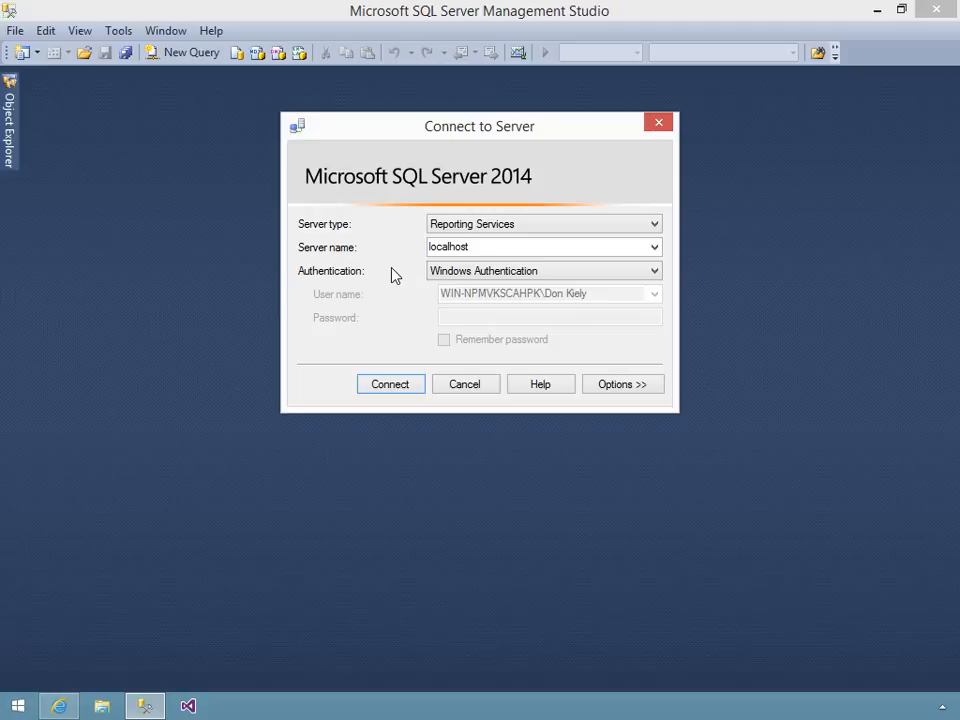
{"action": "left_click", "coordinate": [398, 386]}
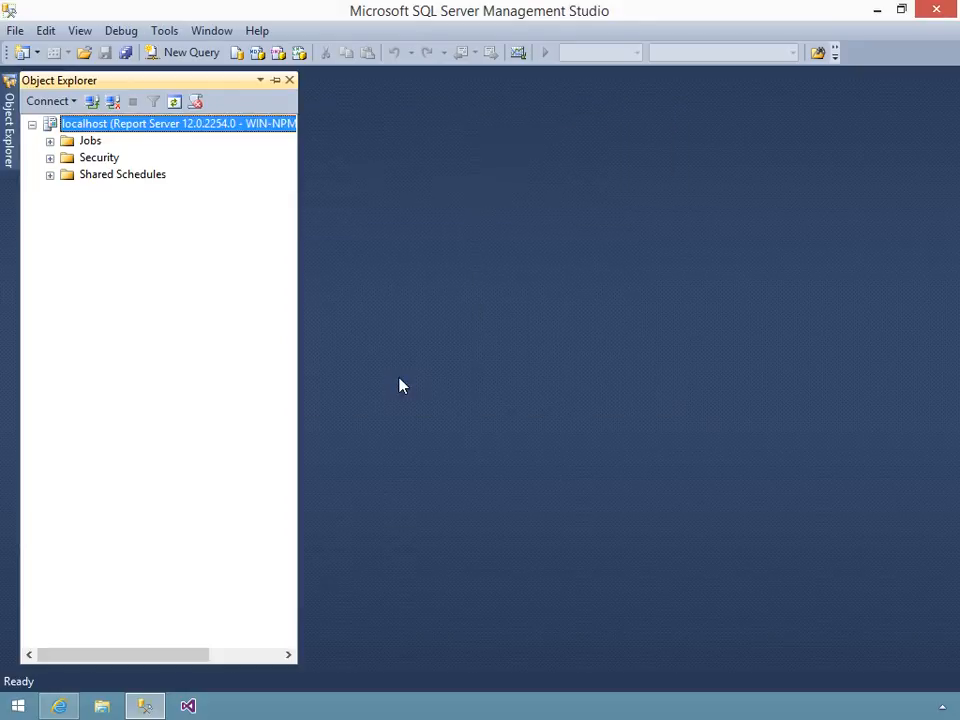
Step: Try to open the localhost report server's properties, and close Management Studio
{"action": "right_click", "coordinate": [150, 131]}
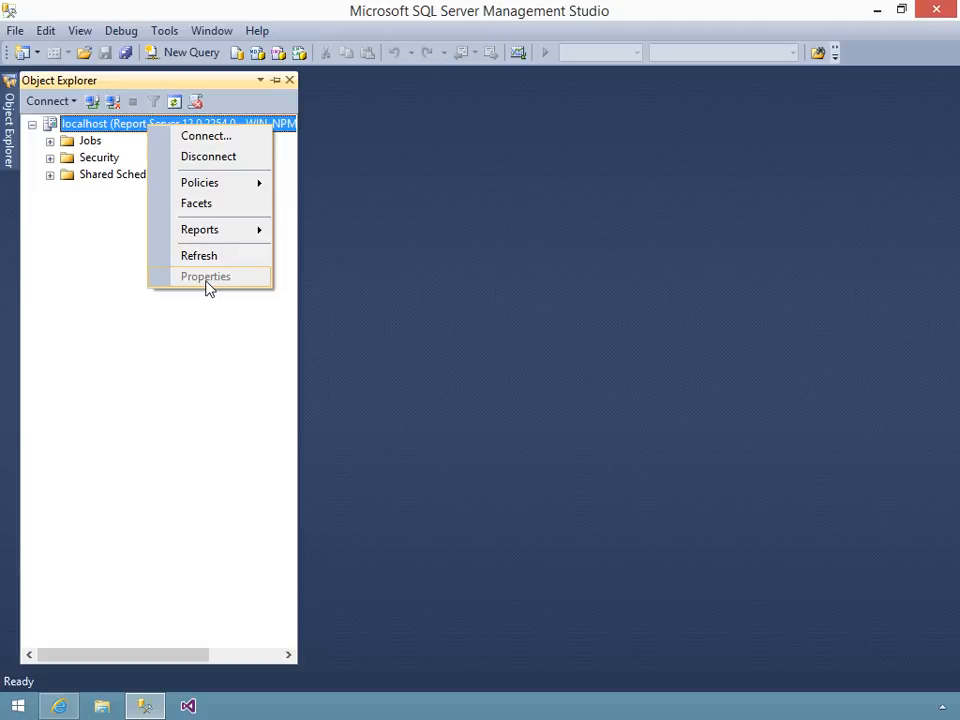
{"action": "left_click", "coordinate": [926, 12]}
{"action": "left_click", "coordinate": [926, 12]}
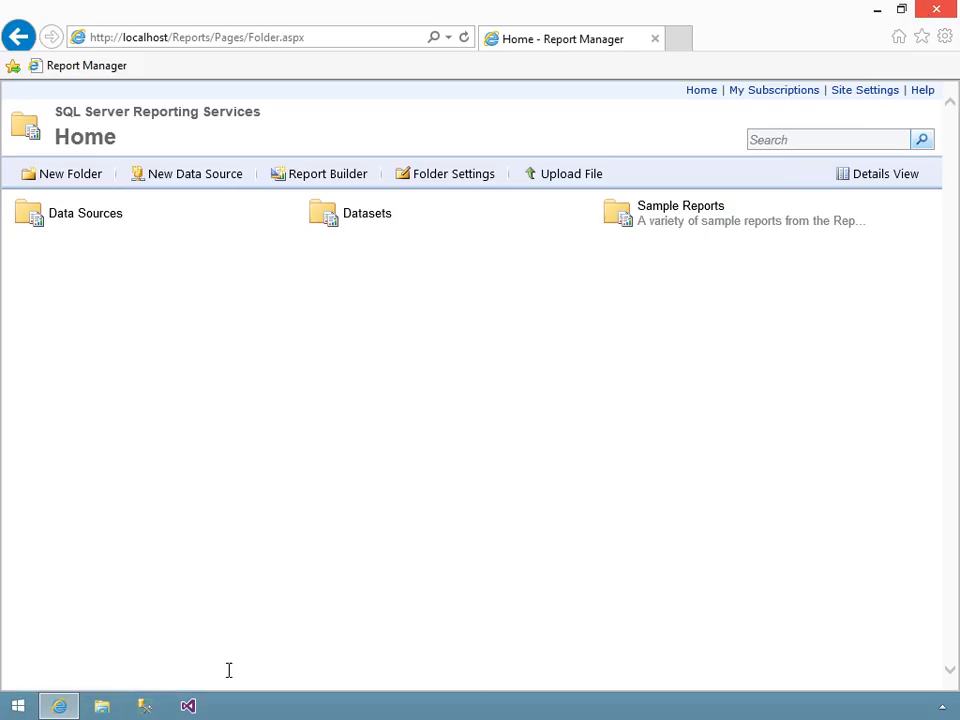
Step: Run SQL Server 2014 Management Studio as administrator and connect to Reporting Services on localhost
{"action": "right_click", "coordinate": [143, 706]}
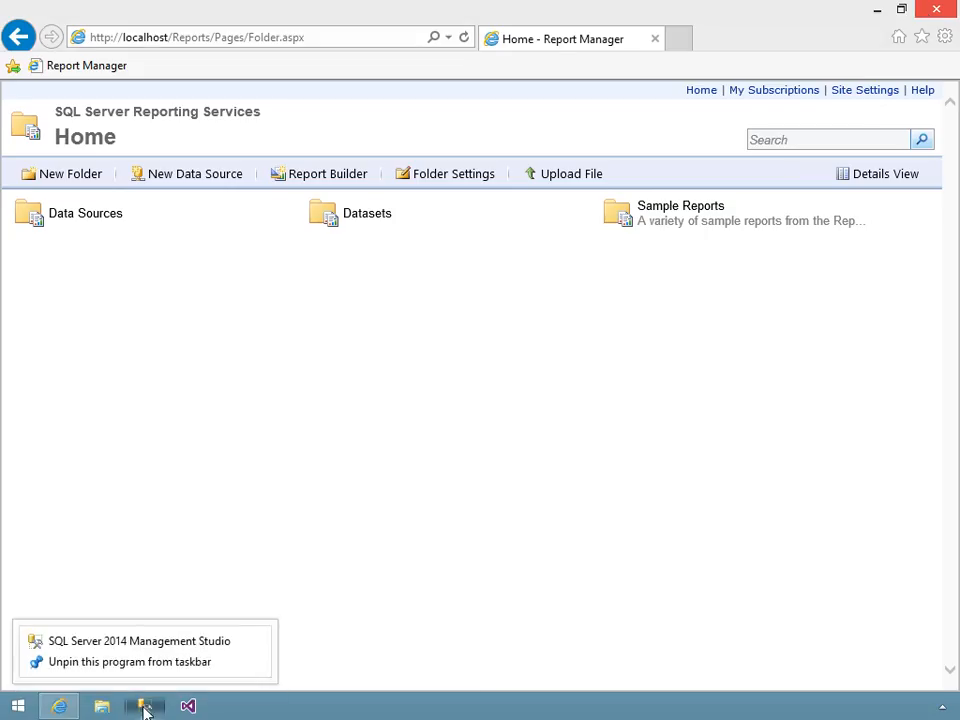
{"action": "right_click", "coordinate": [197, 648]}
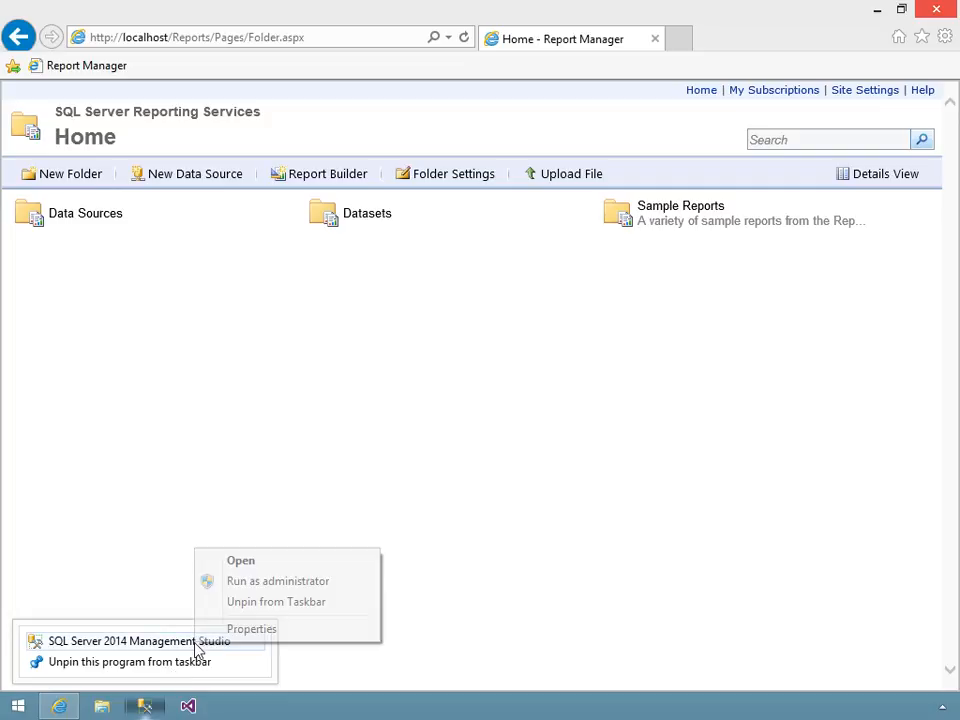
{"action": "left_click", "coordinate": [255, 582]}
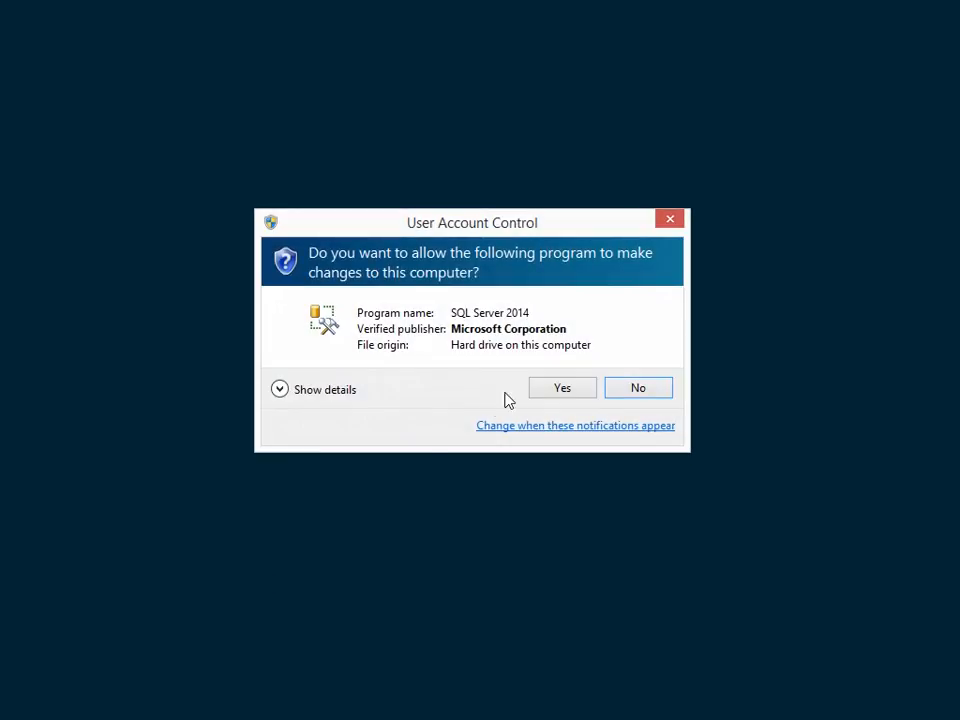
{"action": "left_click", "coordinate": [558, 390]}
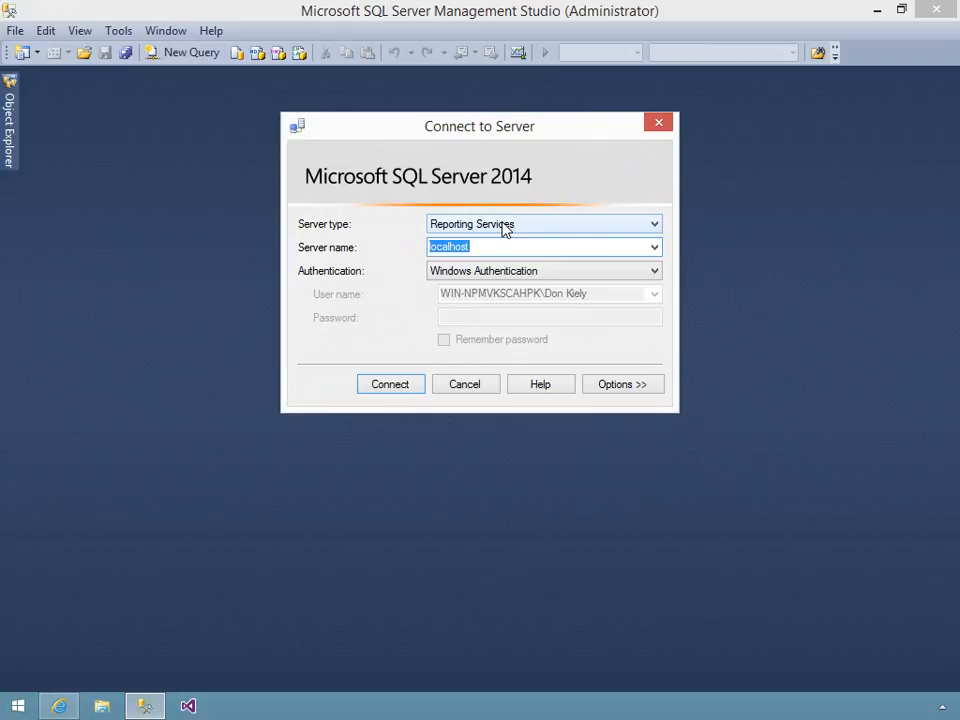
{"action": "left_click", "coordinate": [394, 386]}
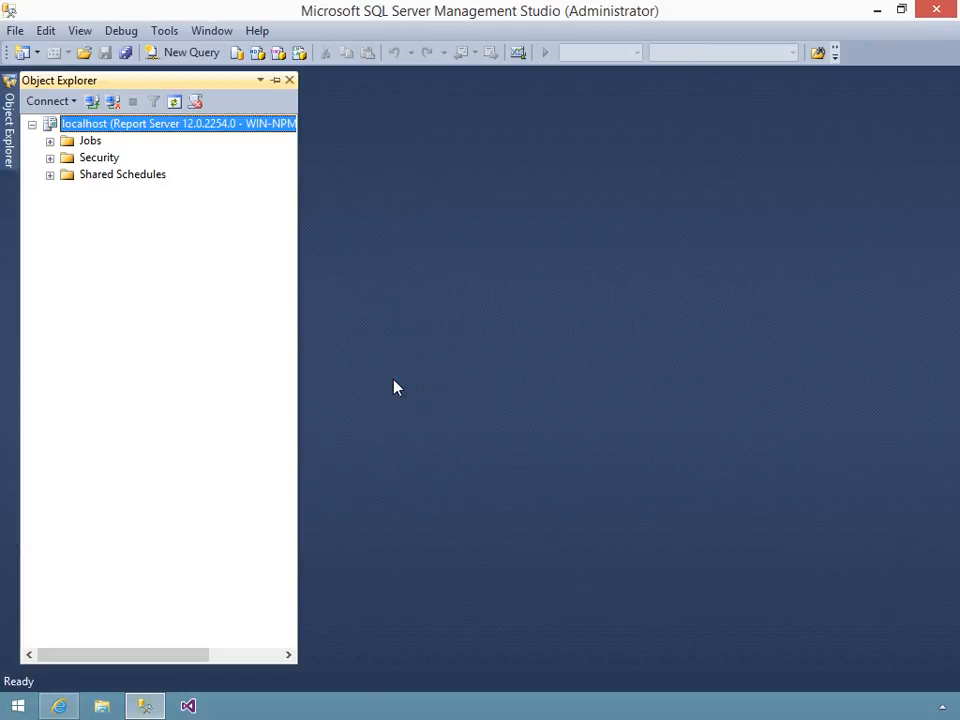
Step: Enable a My Reports folder for each user in the localhost report server's properties
{"action": "right_click", "coordinate": [167, 134]}
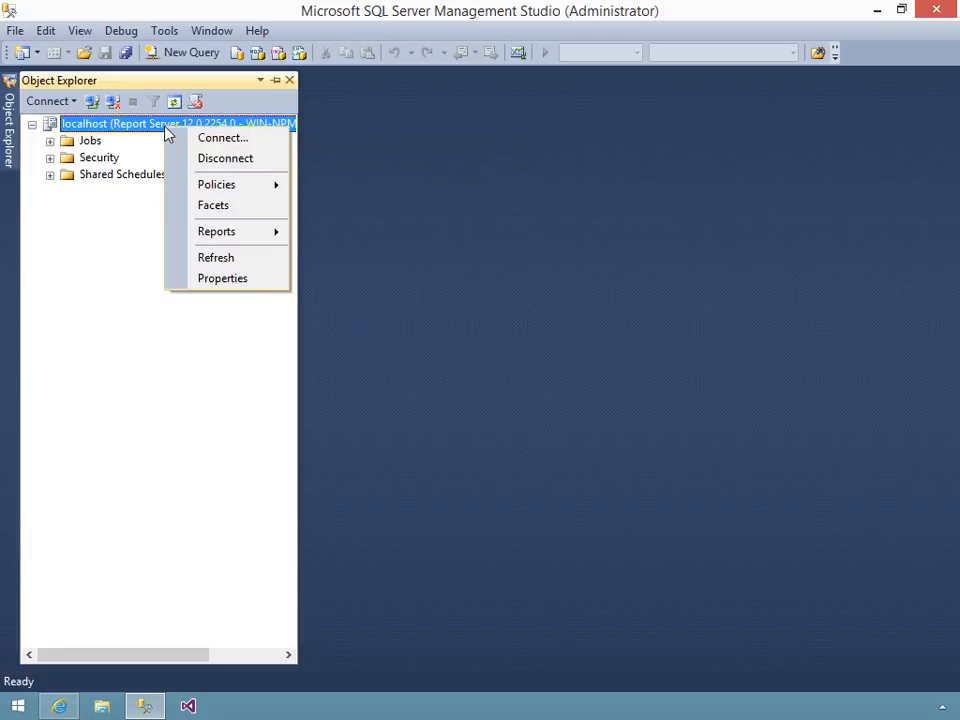
{"action": "left_click", "coordinate": [222, 279]}
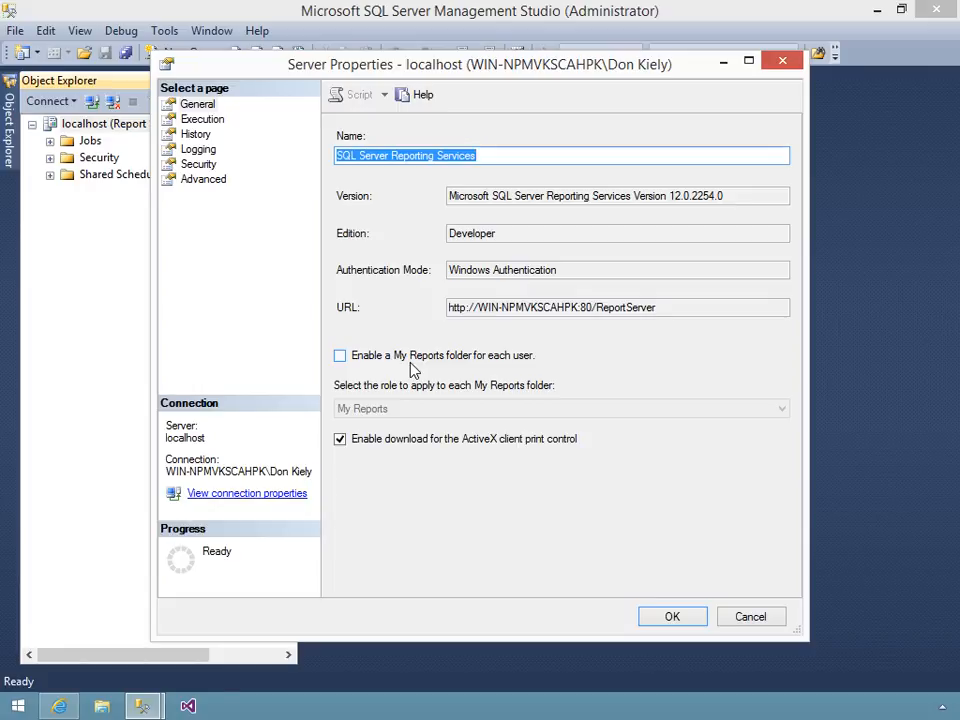
{"action": "left_click", "coordinate": [340, 356]}
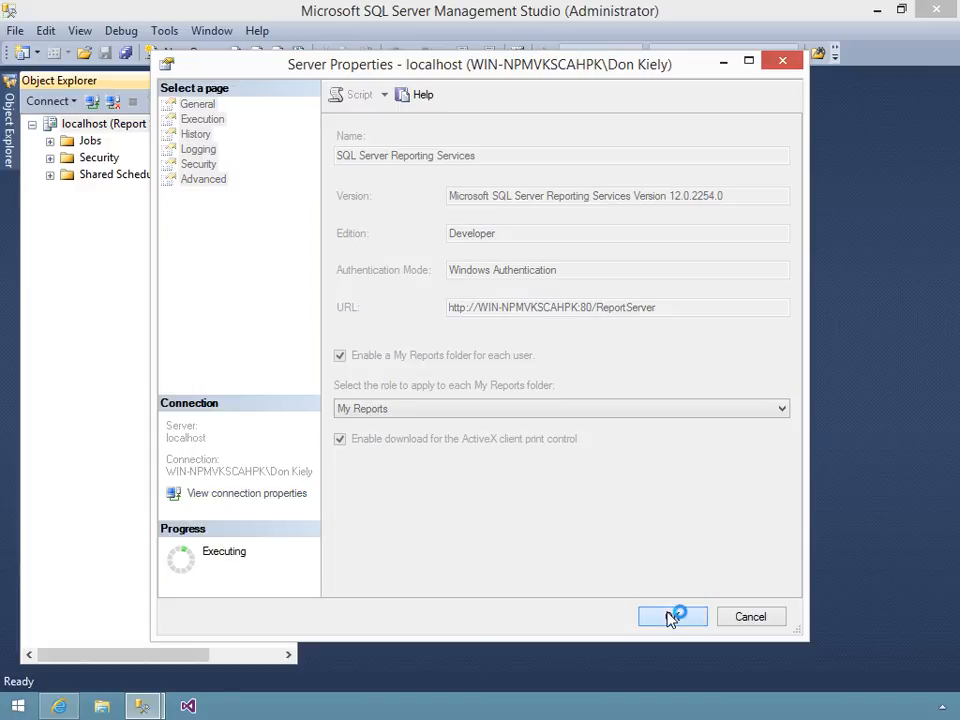
{"action": "left_click", "coordinate": [667, 618]}
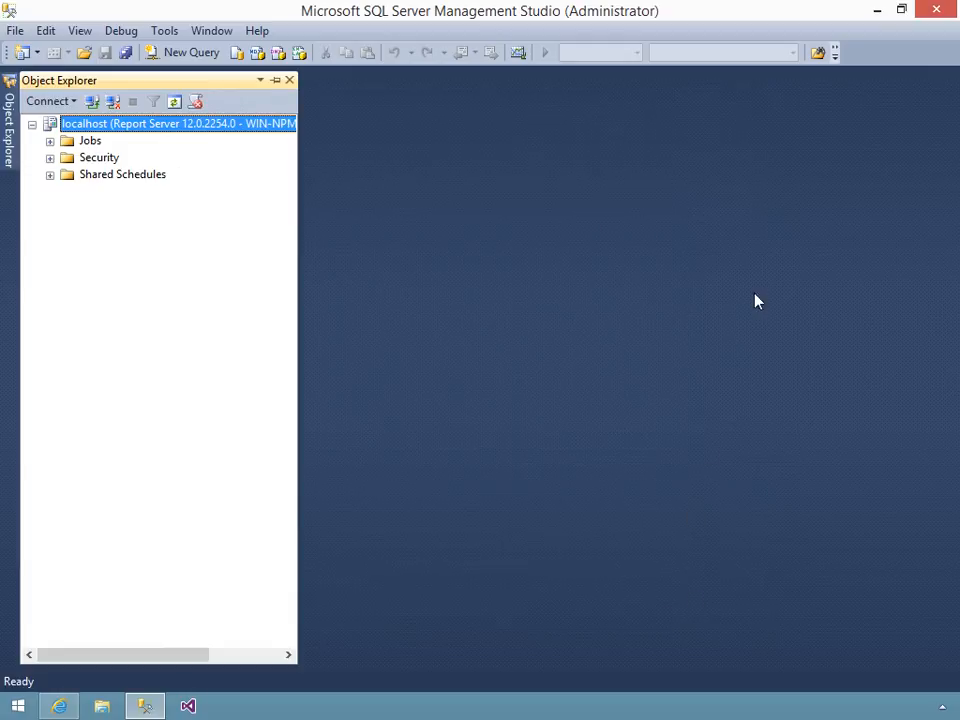
Step: Switch to Report Manager, refresh the Home page, and view the contents of the My Reports folder
{"action": "left_click", "coordinate": [877, 10]}
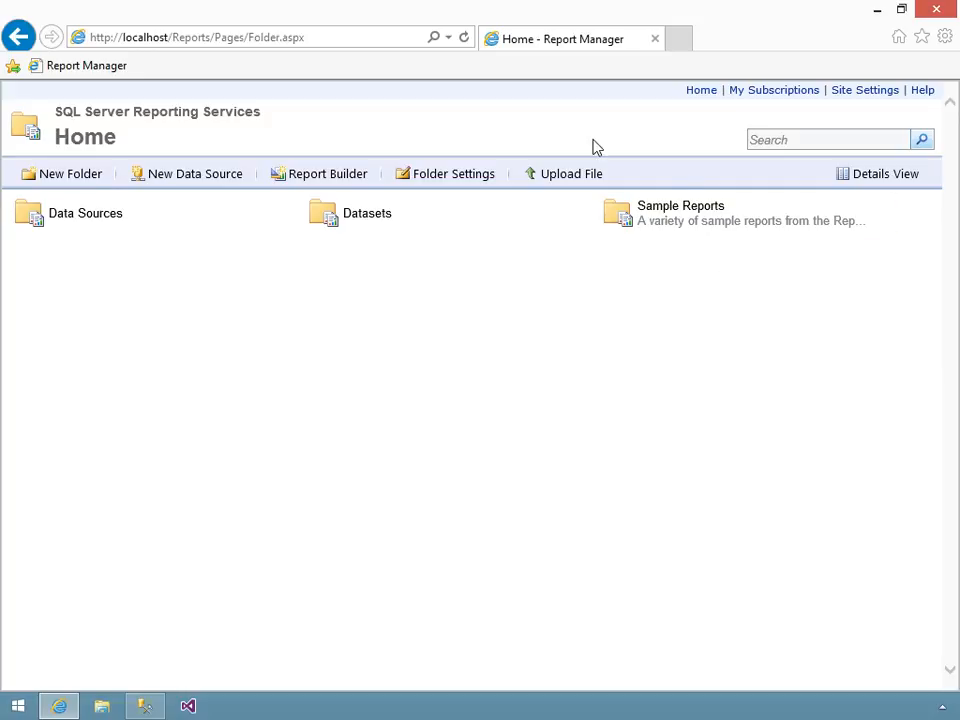
{"action": "left_click", "coordinate": [464, 38]}
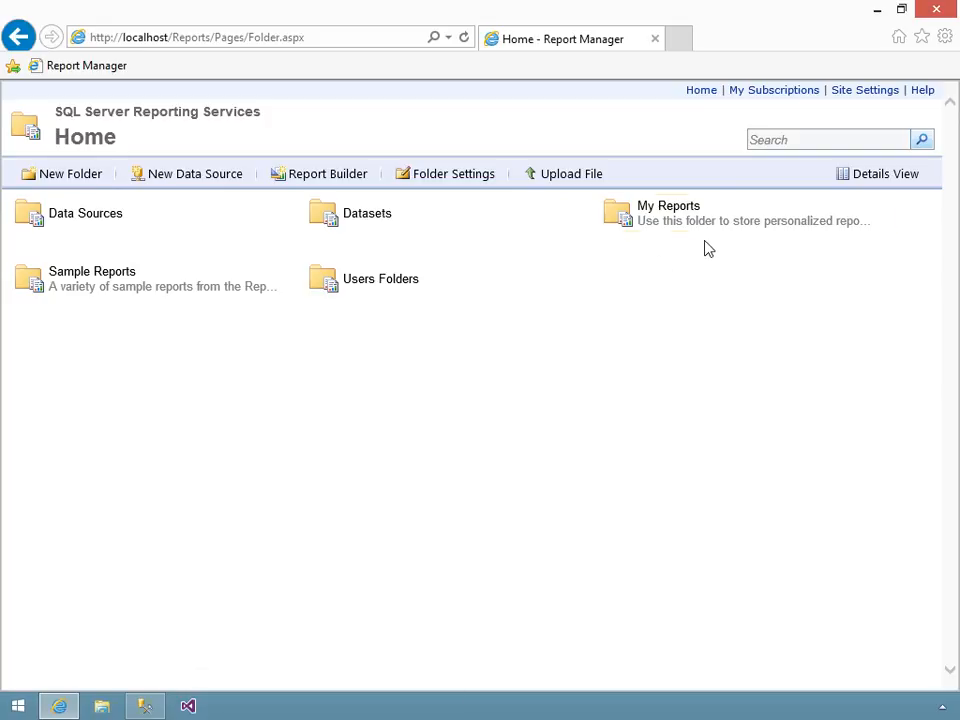
{"action": "left_click", "coordinate": [662, 207]}
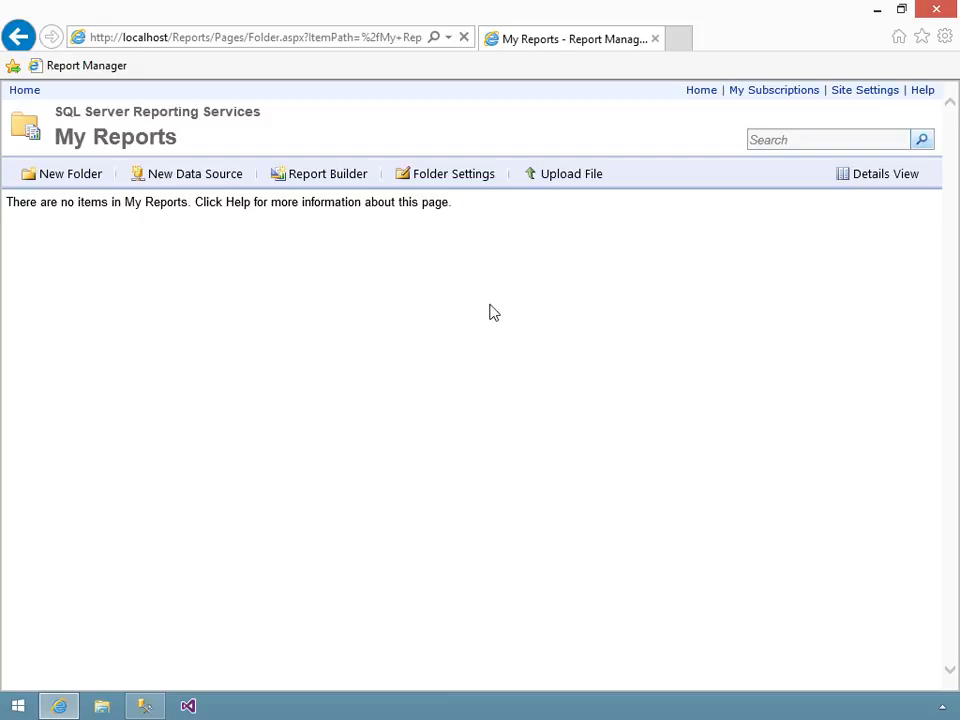
{"action": "key", "text": "alt+Left"}
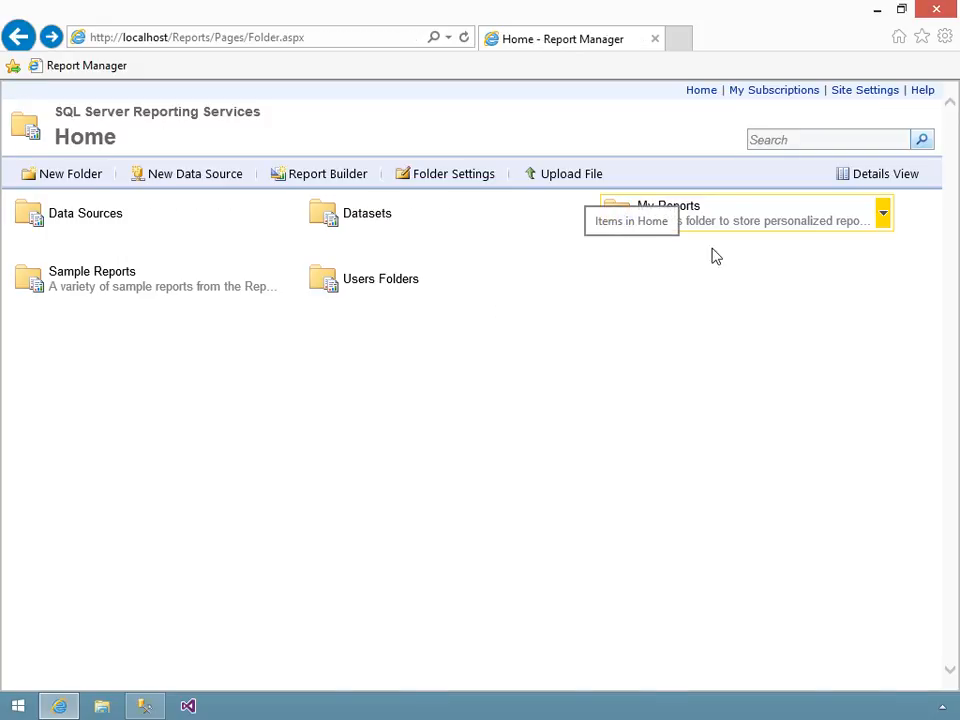
Step: Try to open the management page of the My Reports folder, and return to Home
{"action": "left_click", "coordinate": [884, 216]}
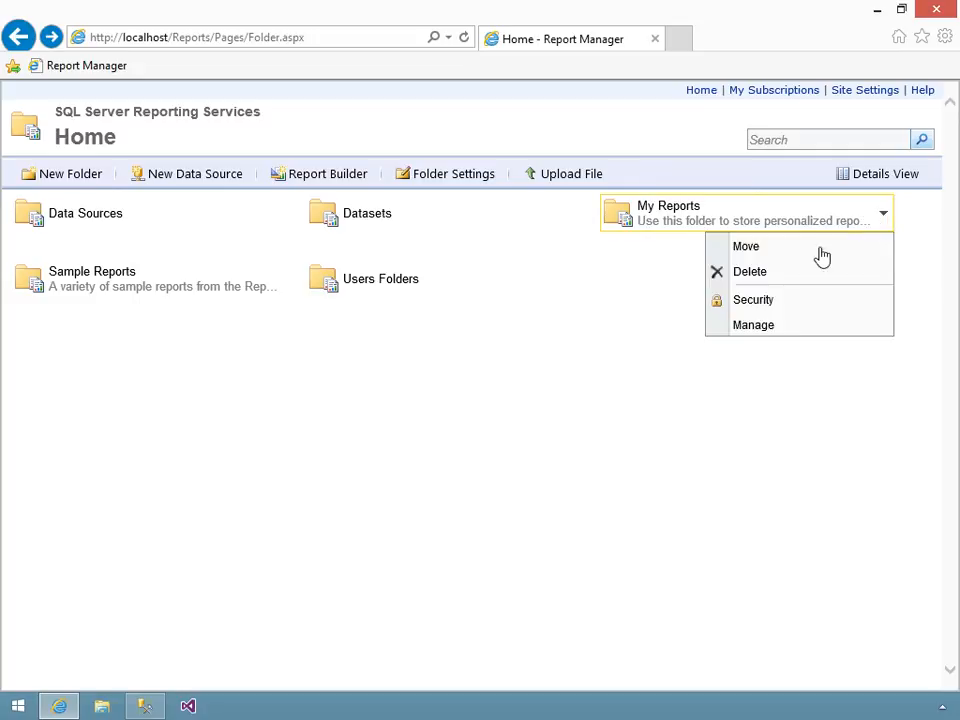
{"action": "left_click", "coordinate": [769, 325]}
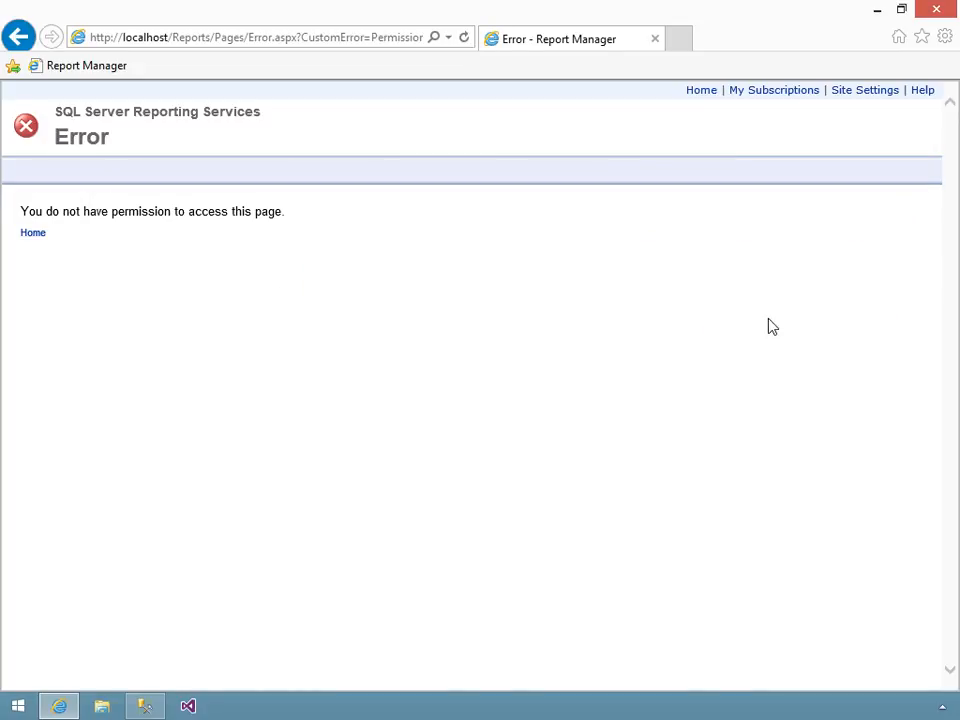
{"action": "key", "text": "alt+Left"}
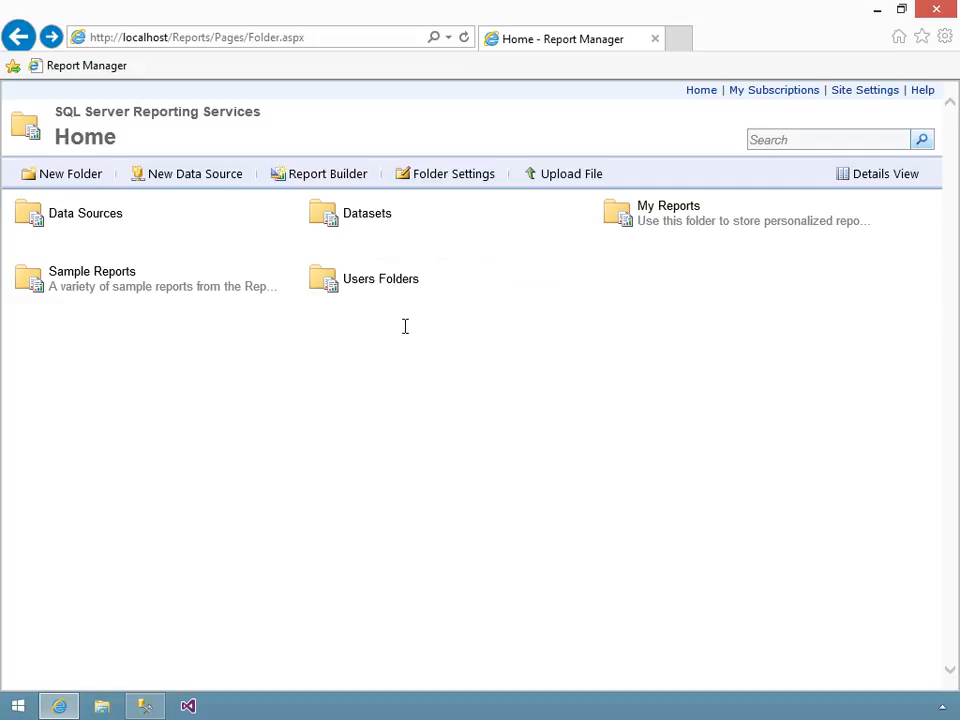
Step: Examine the user's own folder and its My Reports subfolder within Users Folders, and return to Home
{"action": "left_click", "coordinate": [396, 283]}
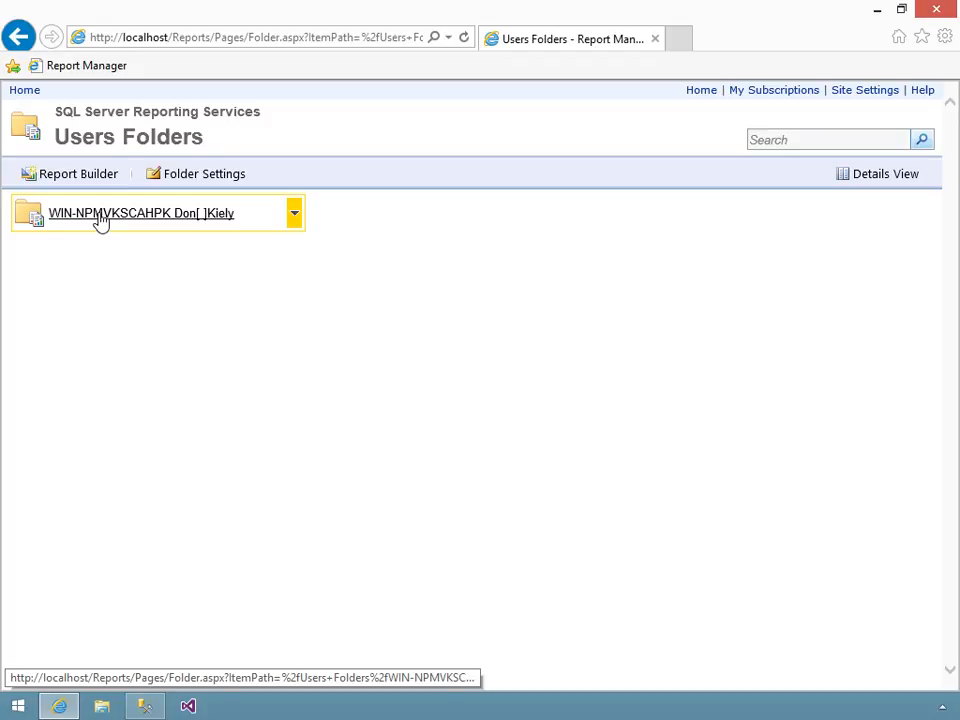
{"action": "left_click", "coordinate": [216, 227]}
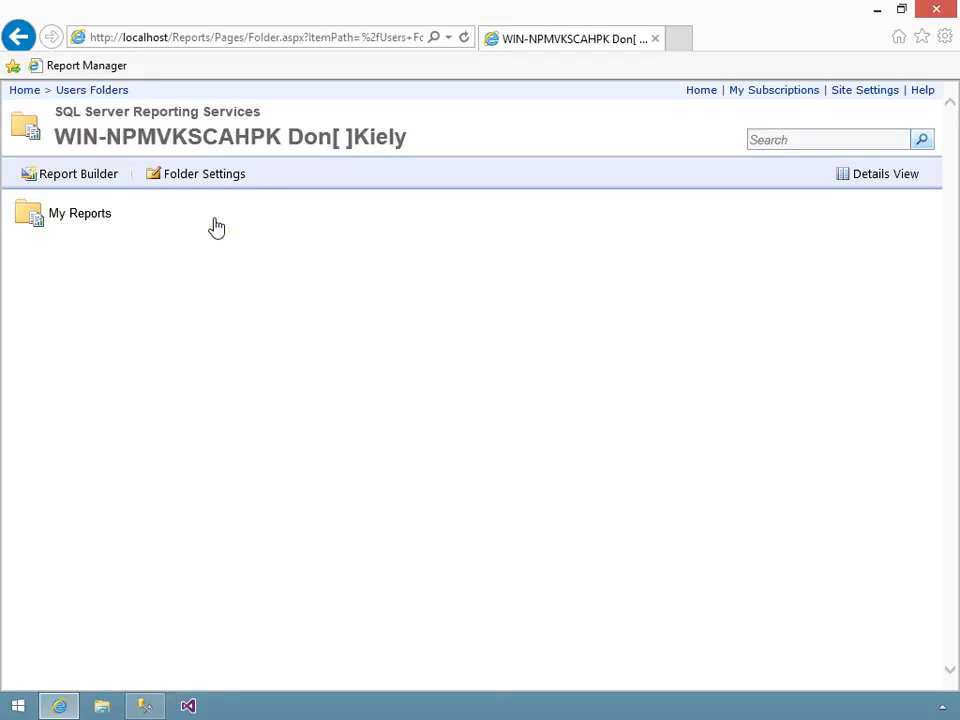
{"action": "left_click", "coordinate": [84, 214]}
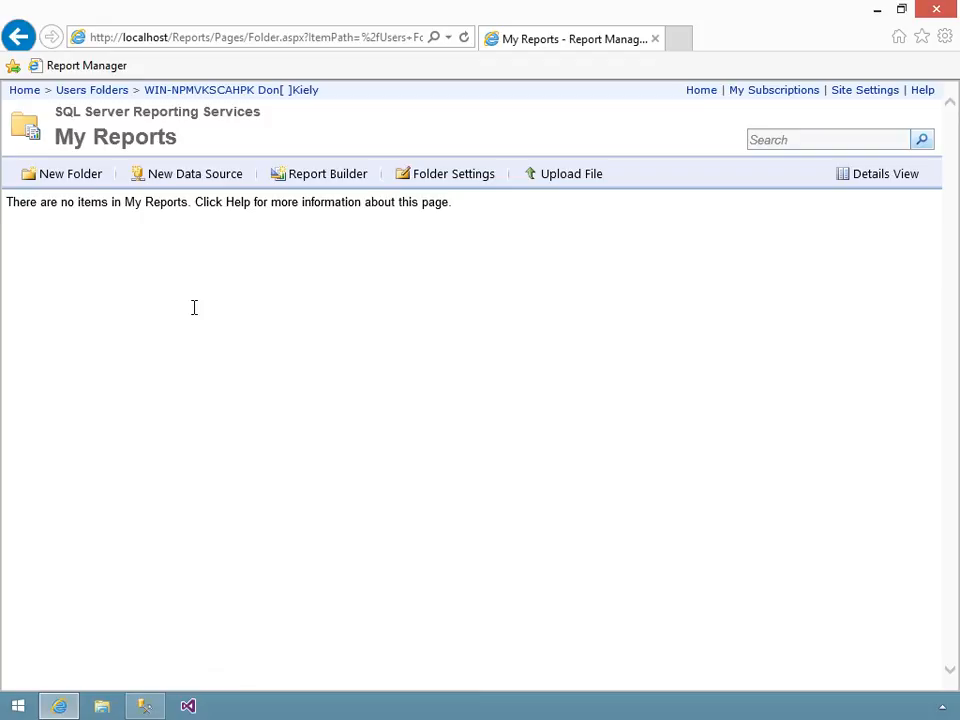
{"action": "key", "text": "alt+Left"}
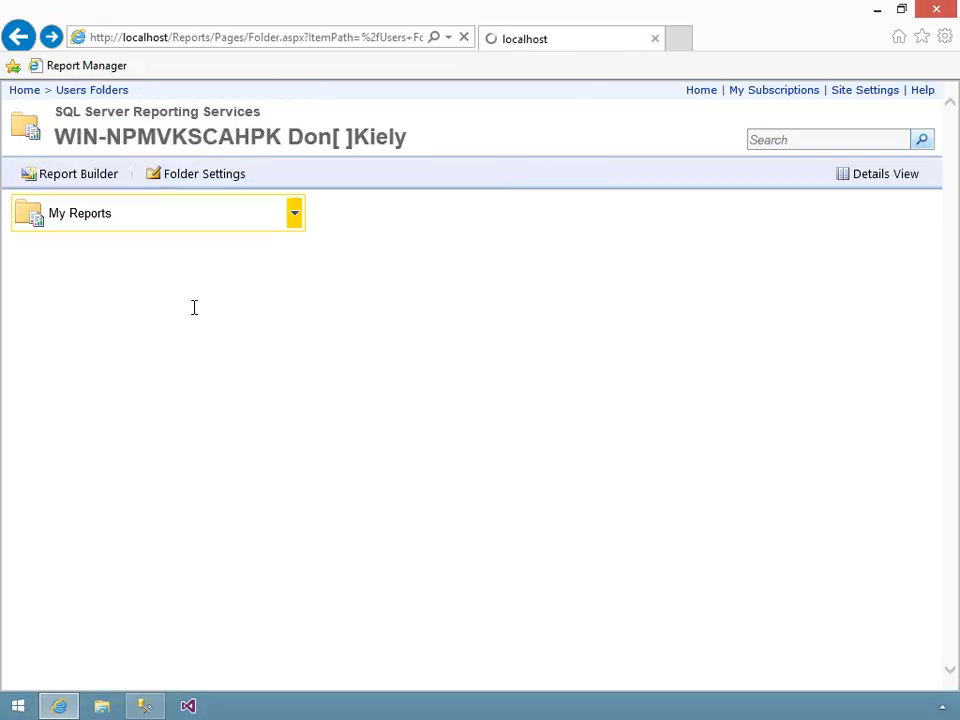
{"action": "key", "text": "alt+Left"}
{"action": "key", "text": "alt+Left"}
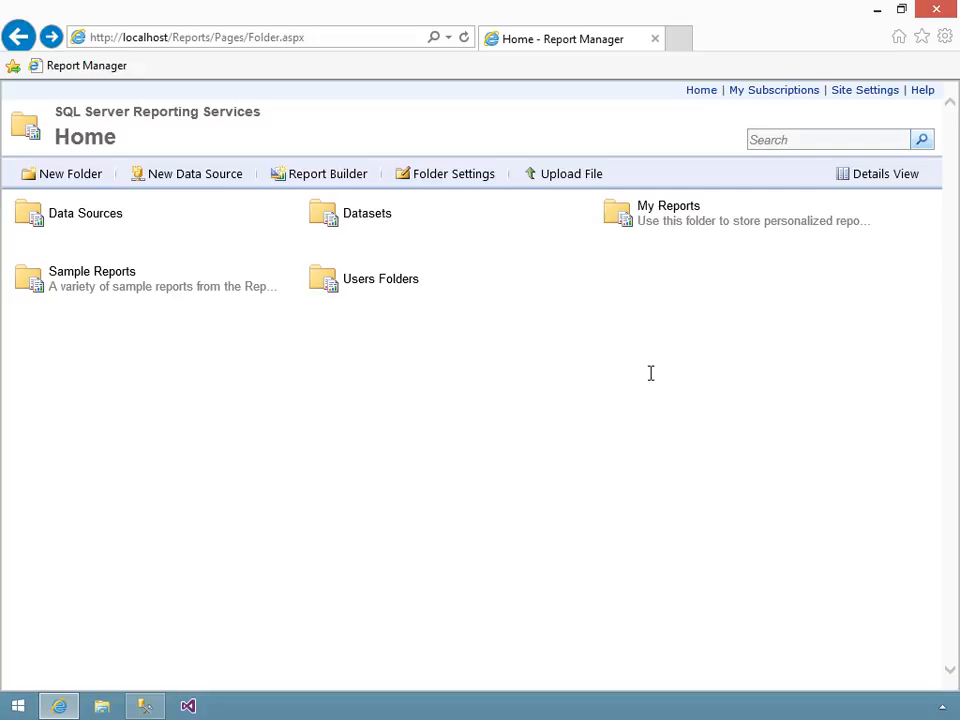
Step: View the CompanyOrders report in the Sample Reports folder, and return to the folder
{"action": "left_click", "coordinate": [120, 284]}
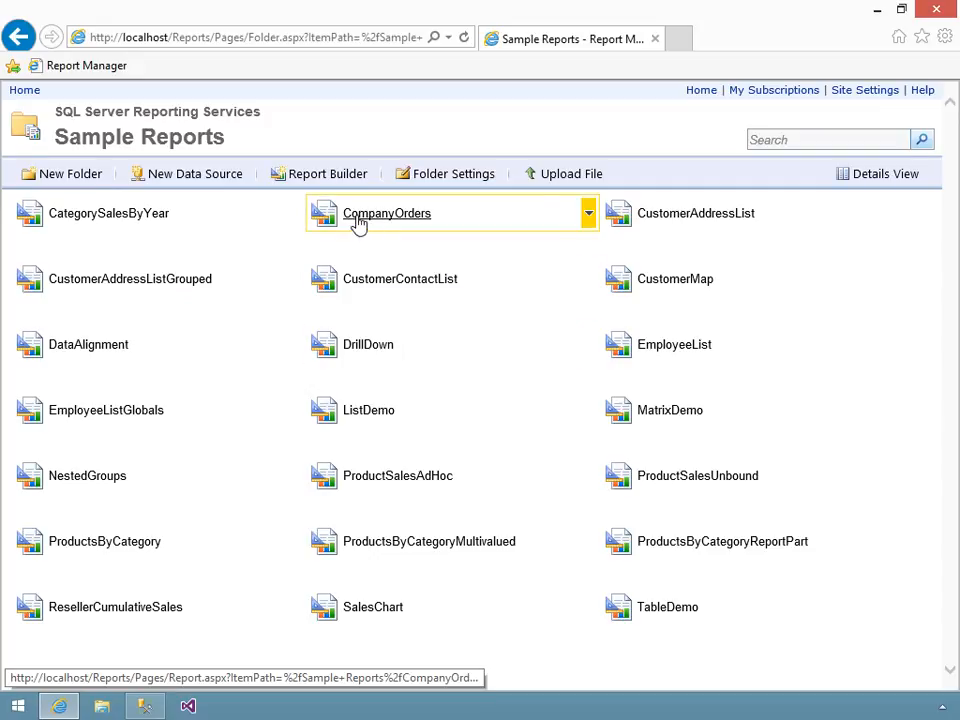
{"action": "left_click", "coordinate": [421, 222]}
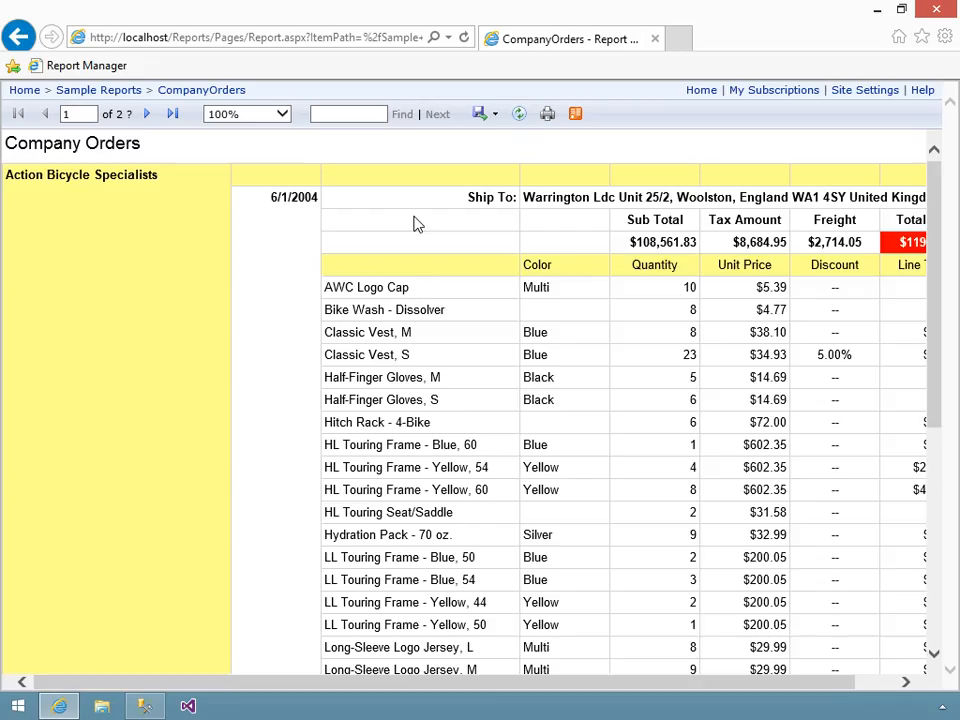
{"action": "left_click_drag", "start_coordinate": [635, 681], "coordinate": [574, 664]}
{"action": "key", "text": "alt+Left"}
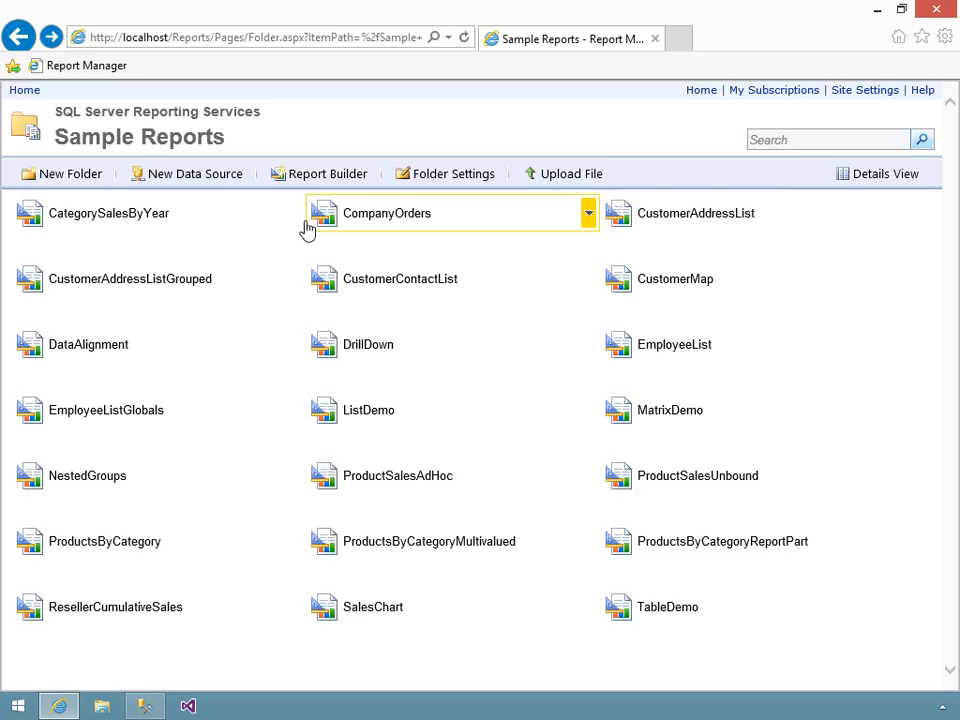
Step: Start creating a linked report based on the CompanyOrders report in the Sample Reports folder
{"action": "left_click", "coordinate": [590, 218]}
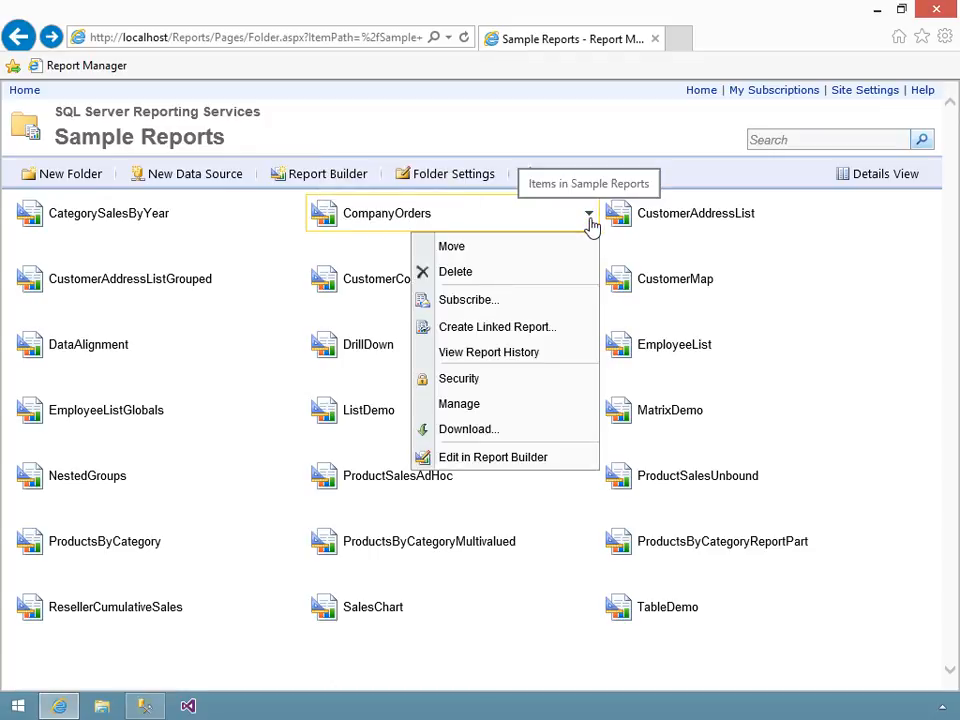
{"action": "left_click", "coordinate": [480, 328]}
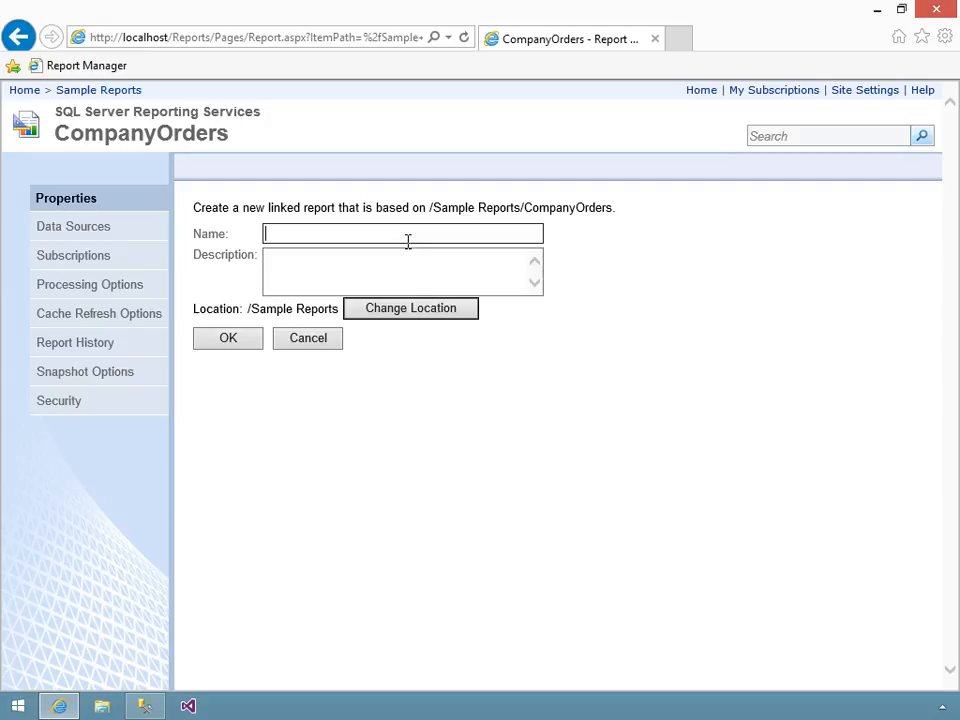
Step: Name the linked report Company Names and describe it as "A linked report to the standard Company Orders reports."
{"action": "type", "text": "Company Names"}
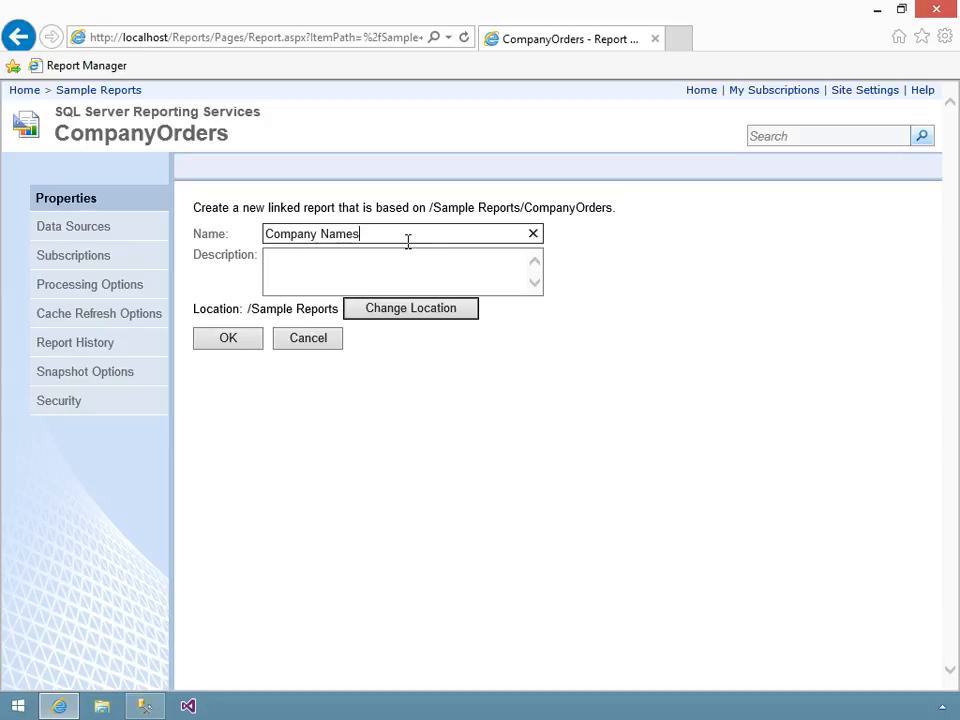
{"action": "left_click", "coordinate": [326, 265]}
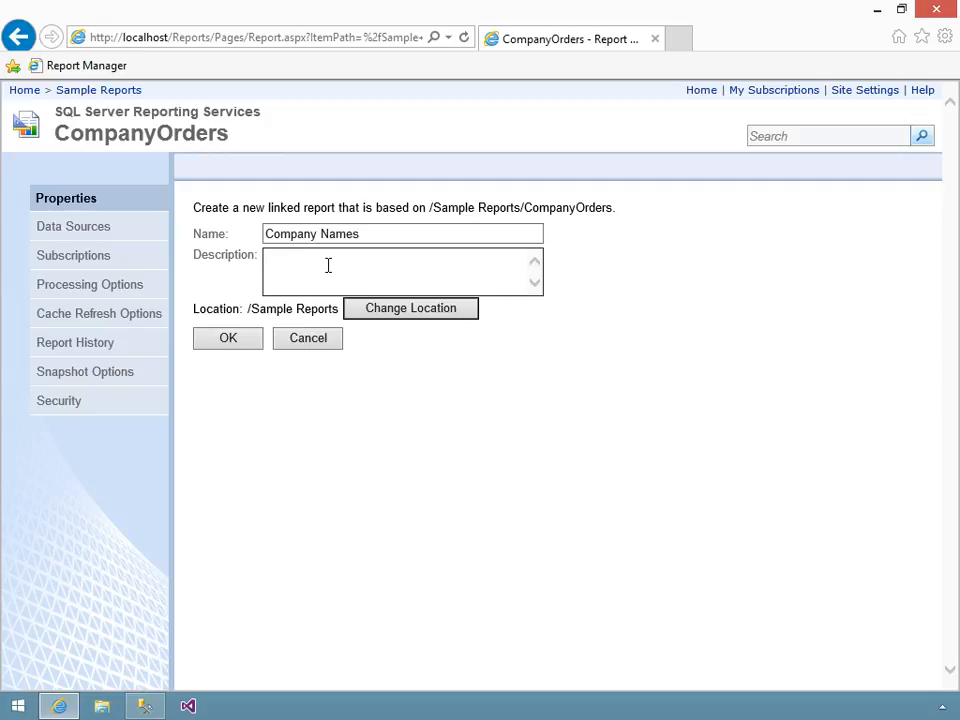
{"action": "type", "text": "A linked report to the standard Company Orders reports."}
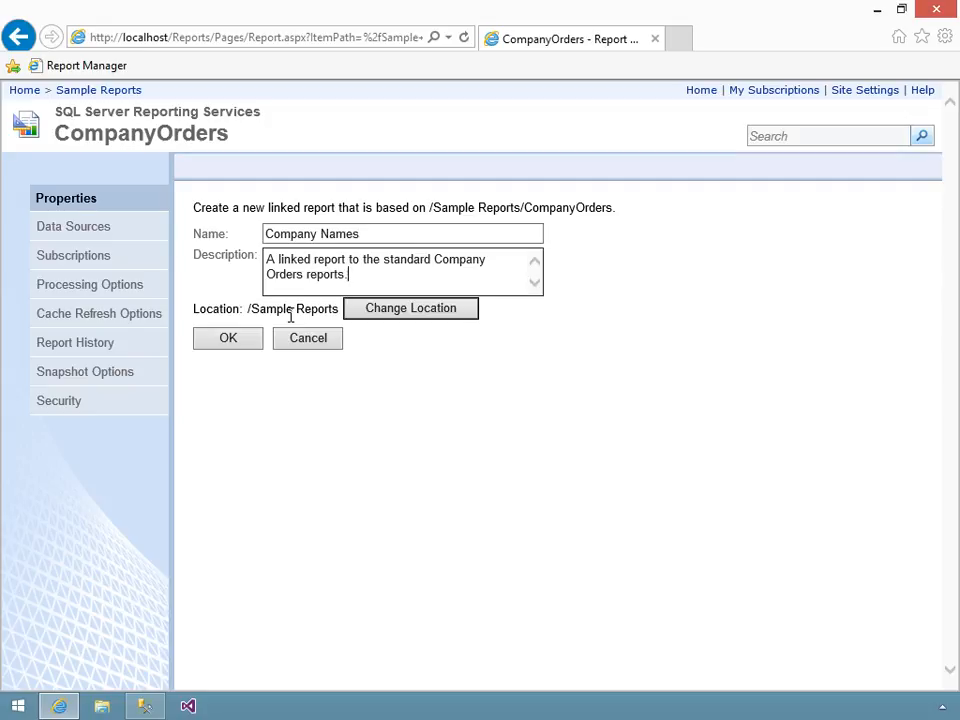
Step: Change the location of the Company Names linked report to the My Reports folder
{"action": "left_click", "coordinate": [393, 312]}
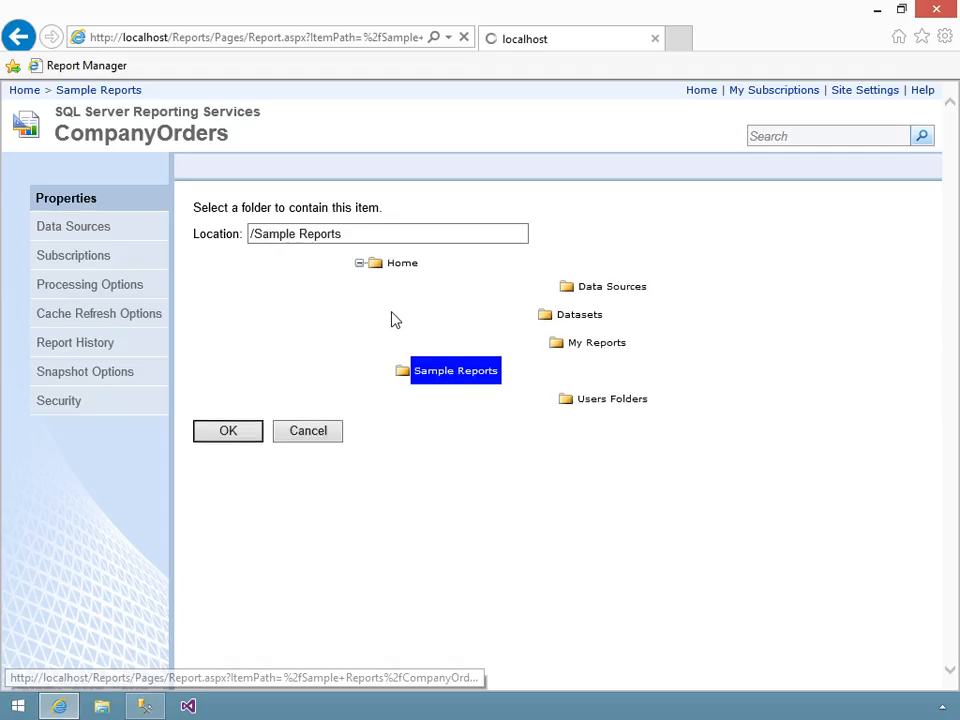
{"action": "left_click", "coordinate": [424, 319]}
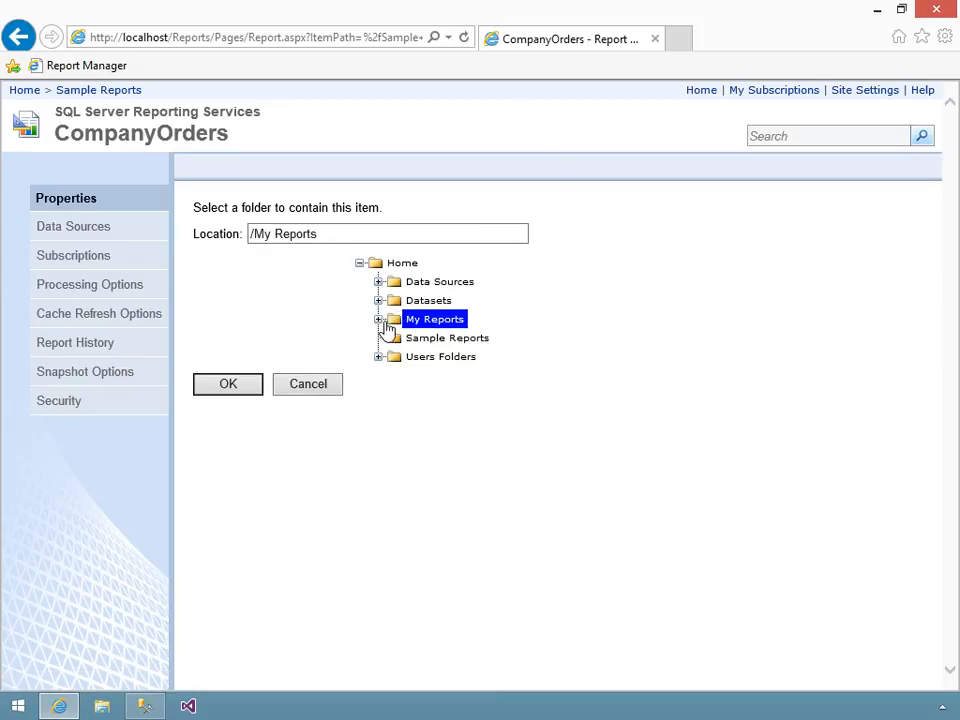
{"action": "left_click", "coordinate": [379, 321]}
{"action": "left_click", "coordinate": [251, 391]}
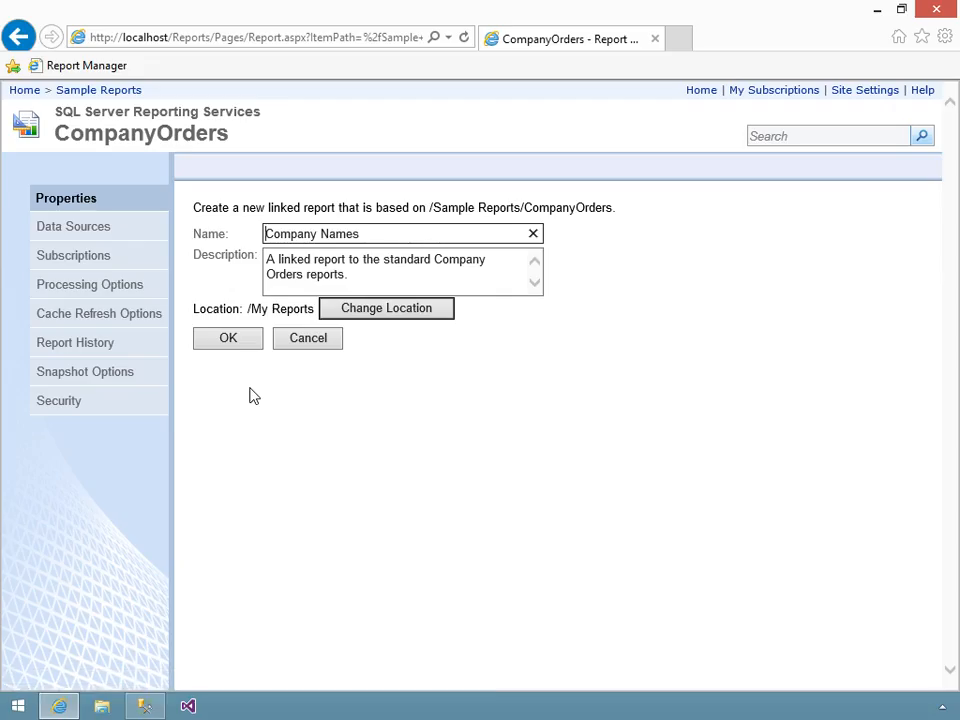
Step: Examine the data source, subscriptions and processing options of CompanyOrders, and return to the linked report properties
{"action": "left_click", "coordinate": [108, 232]}
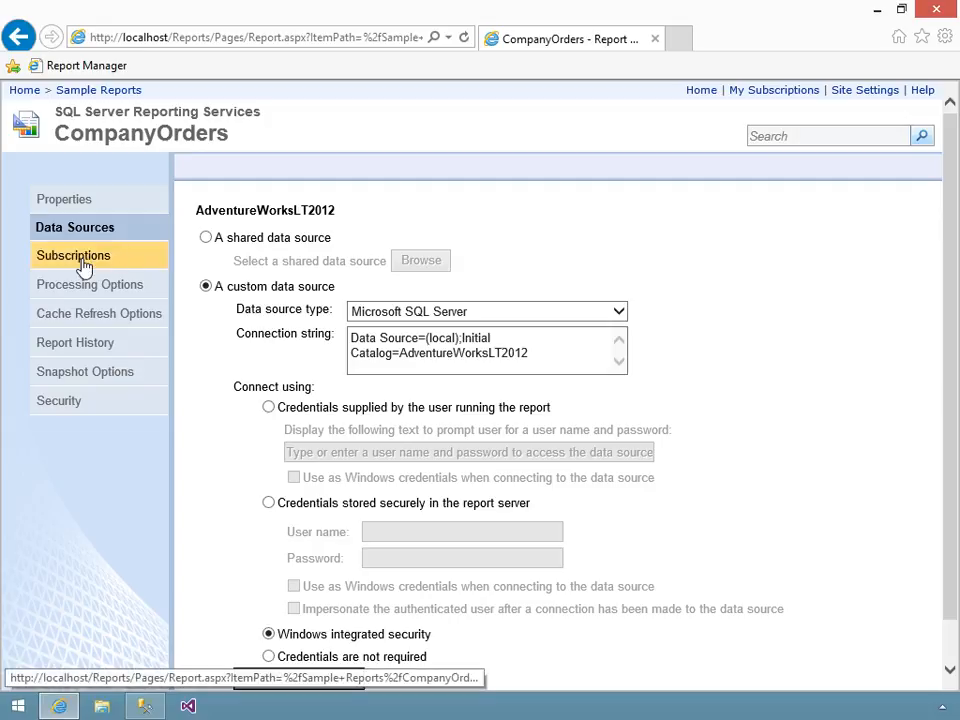
{"action": "left_click", "coordinate": [84, 266]}
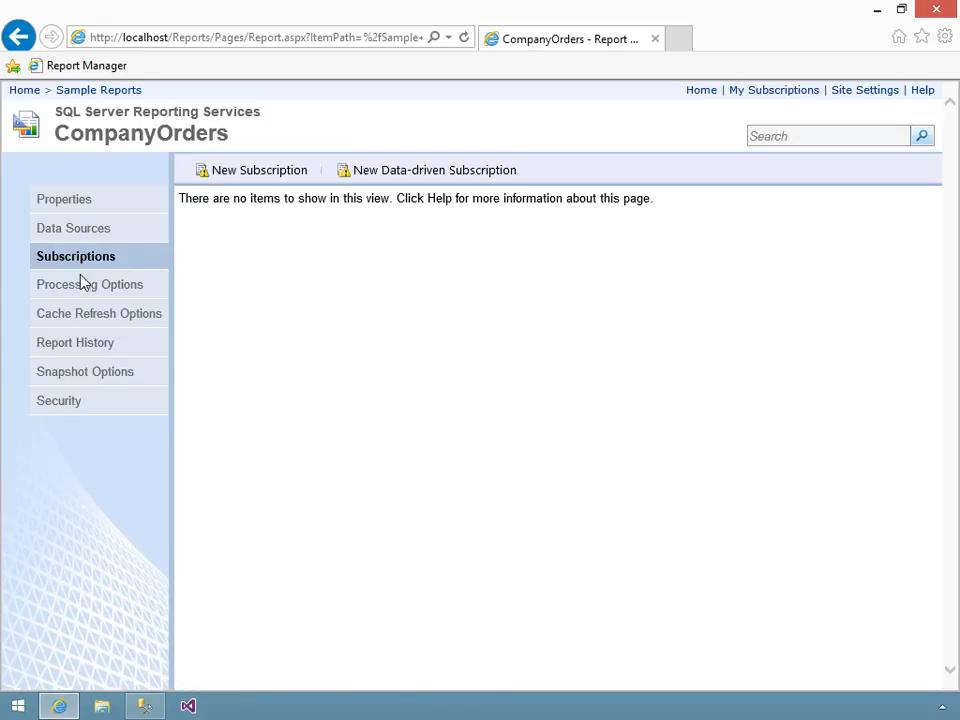
{"action": "left_click", "coordinate": [85, 286]}
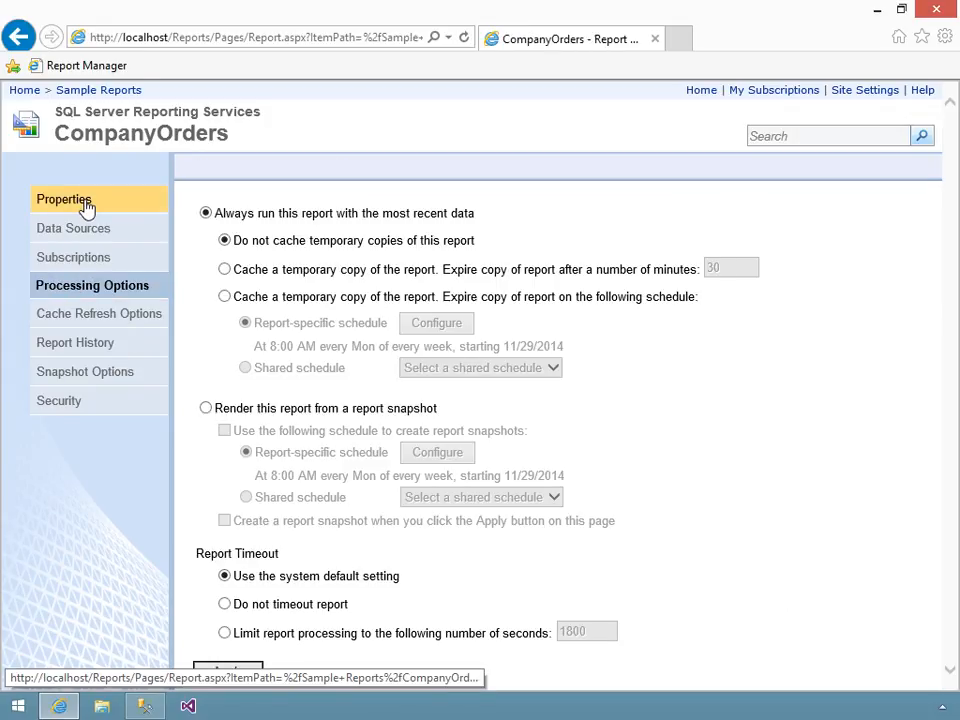
{"action": "left_click", "coordinate": [86, 202]}
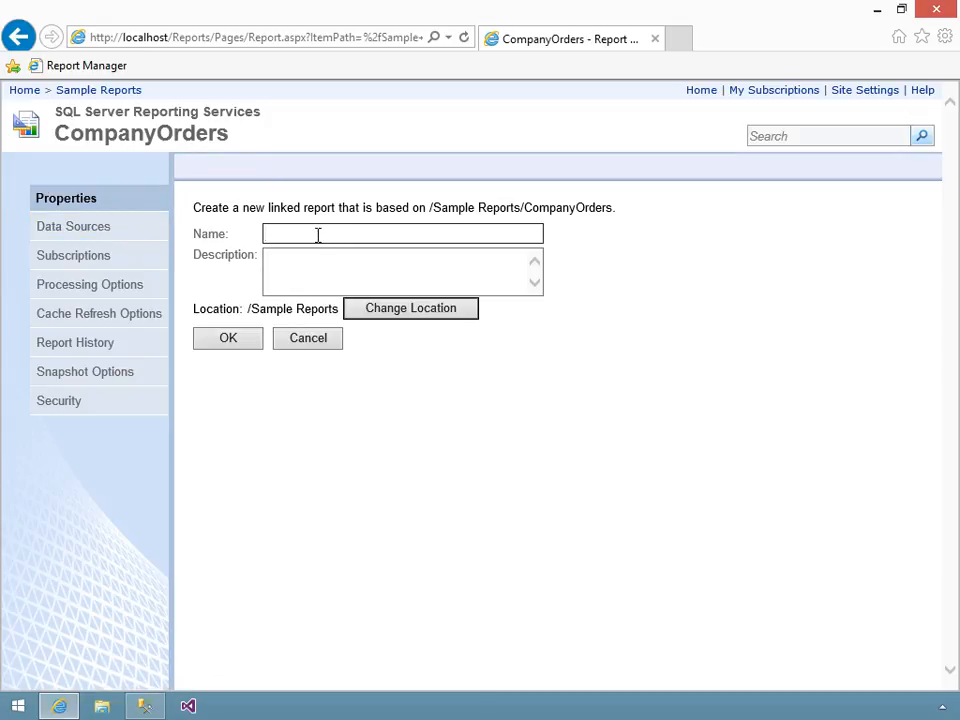
Step: Name the linked report Company Orders and describe it as "A linked report to the standard Company Orders report."
{"action": "type", "text": "CompanyL"}
{"action": "key", "text": "BackSpace"}
{"action": "type", "text": "Orders"}
{"action": "key", "text": "Tab"}
{"action": "type", "text": "A linked report to the standard Company Orders report."}
Step: Set the location of the Company Orders linked report to My Reports and create the report
{"action": "left_click", "coordinate": [385, 310]}
{"action": "left_click", "coordinate": [421, 321]}
{"action": "left_click", "coordinate": [229, 387]}
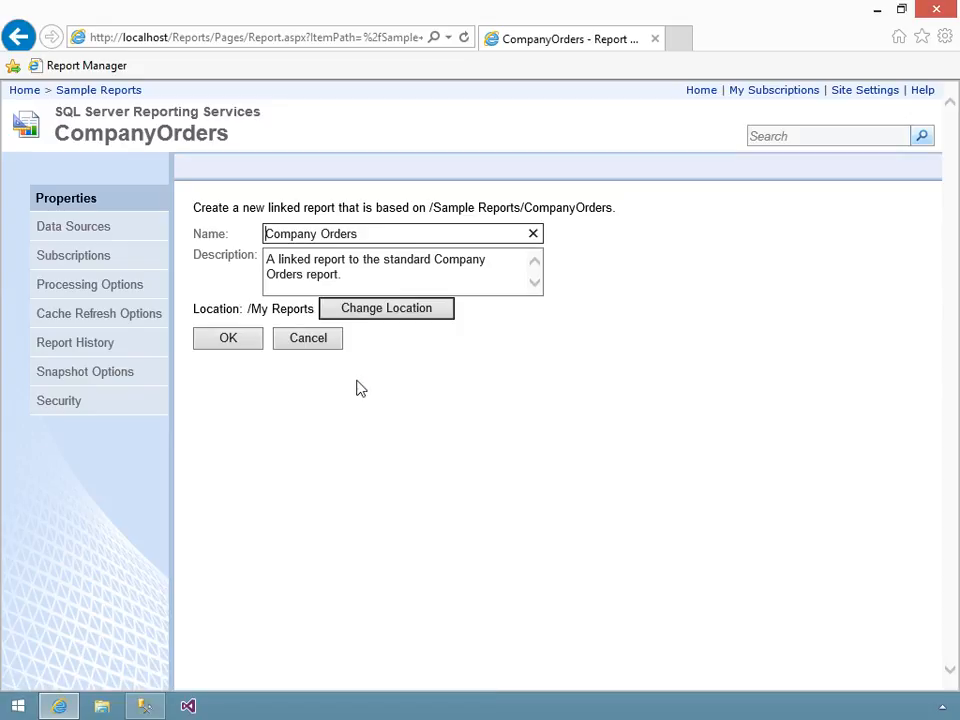
{"action": "left_click", "coordinate": [228, 340]}
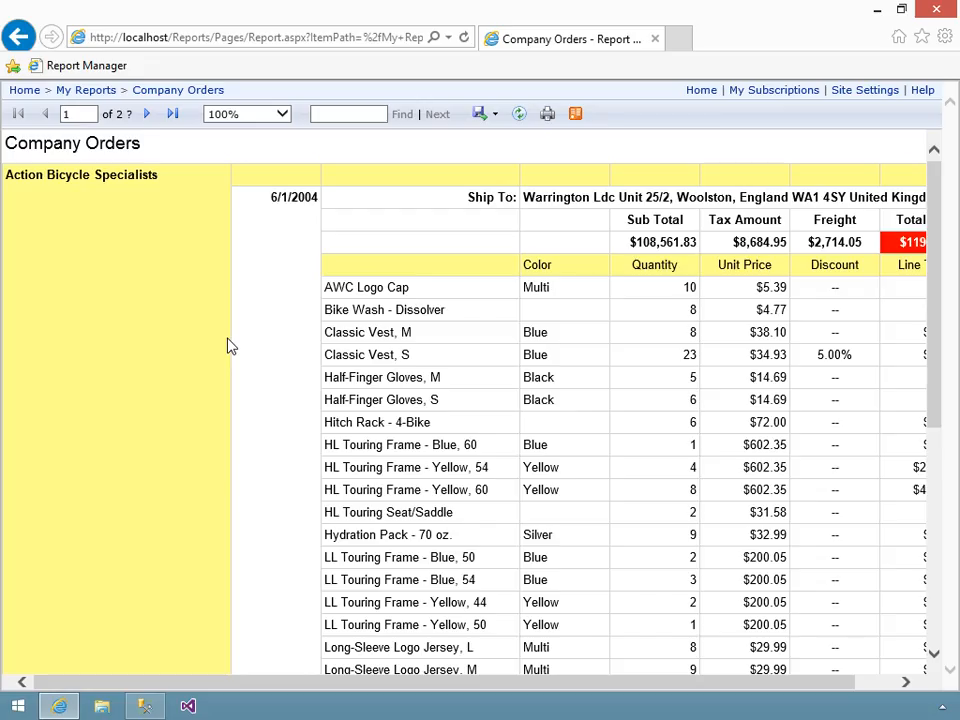
Step: Leave the rendered Company Orders report, return to Home, and view the contents of the My Reports folder
{"action": "key", "text": "alt+Left"}
{"action": "key", "text": "alt+Left"}
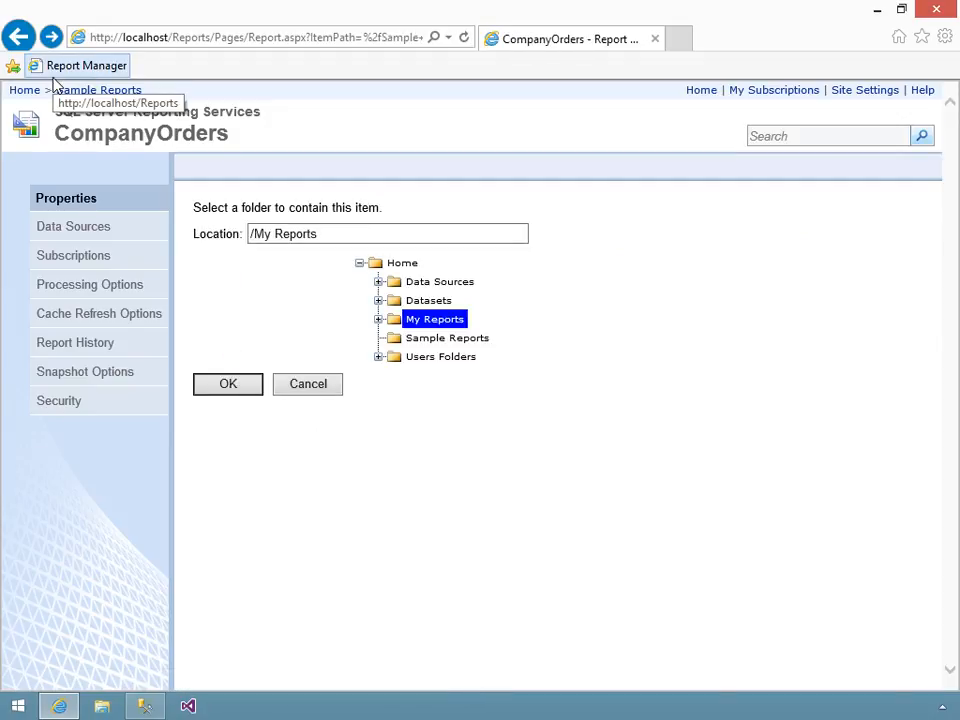
{"action": "left_click", "coordinate": [25, 90]}
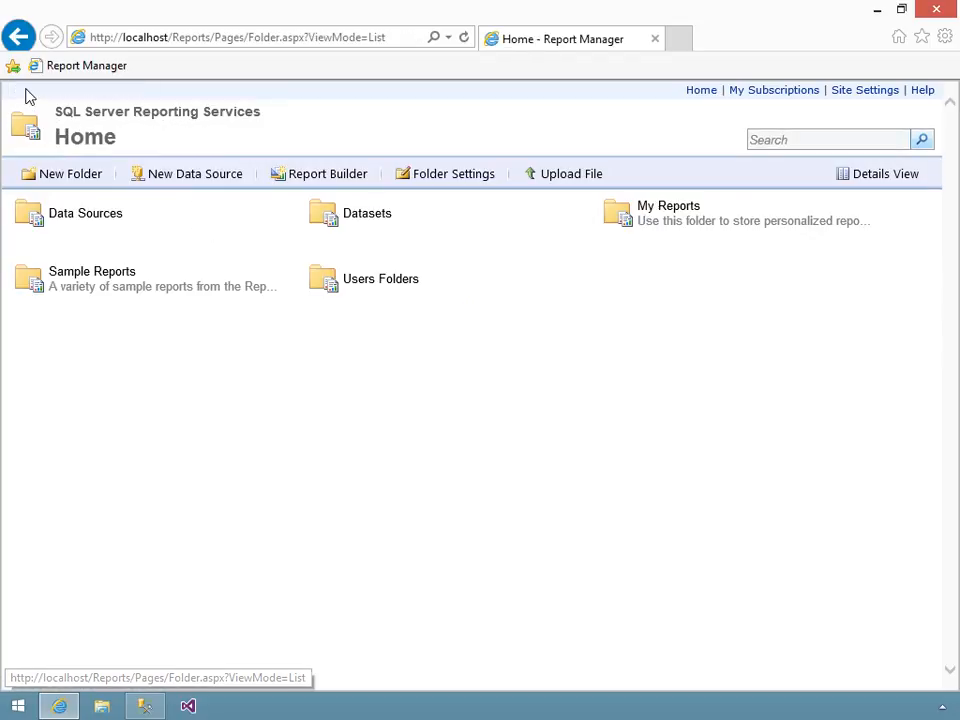
{"action": "left_click", "coordinate": [668, 206]}
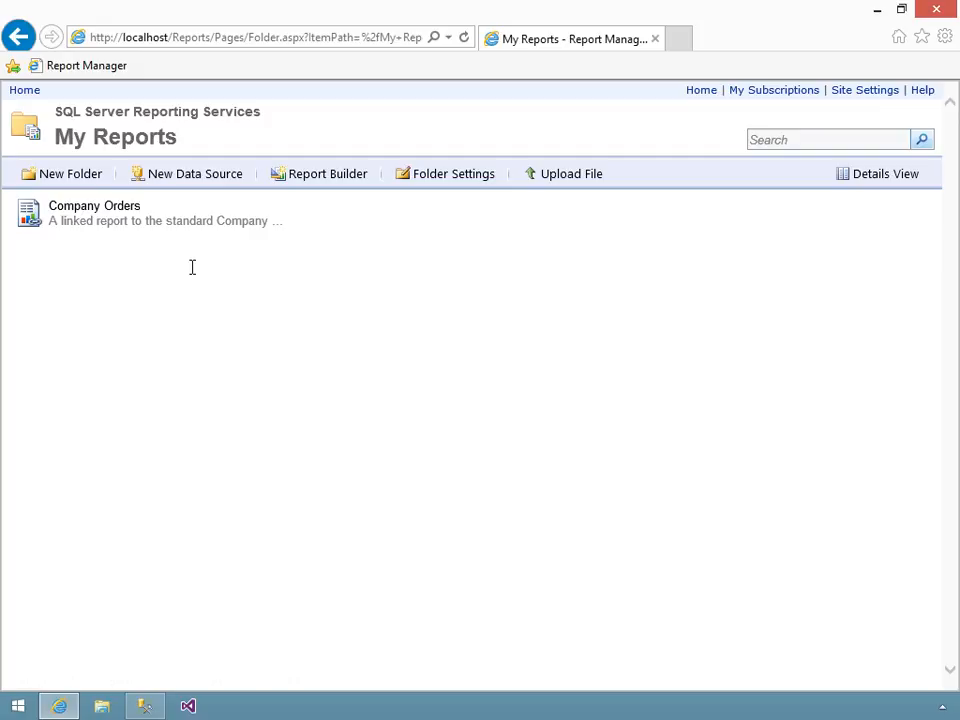
Step: Examine the management properties of the Company Orders linked report, and return to the My Reports folder
{"action": "left_click", "coordinate": [295, 215]}
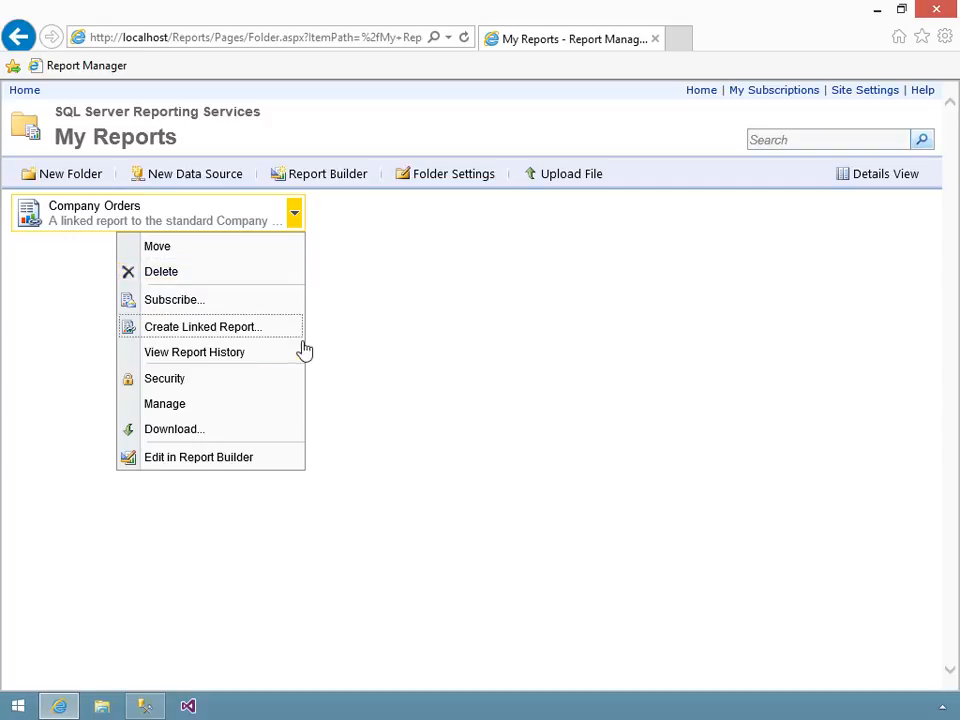
{"action": "left_click", "coordinate": [188, 404]}
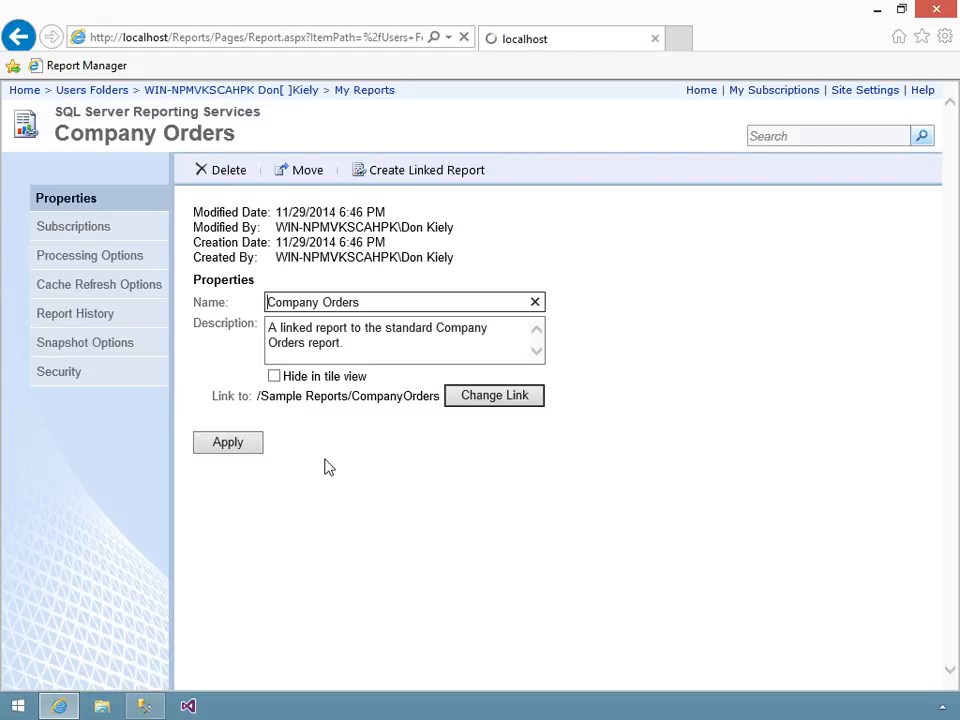
{"action": "key", "text": "alt+Left"}
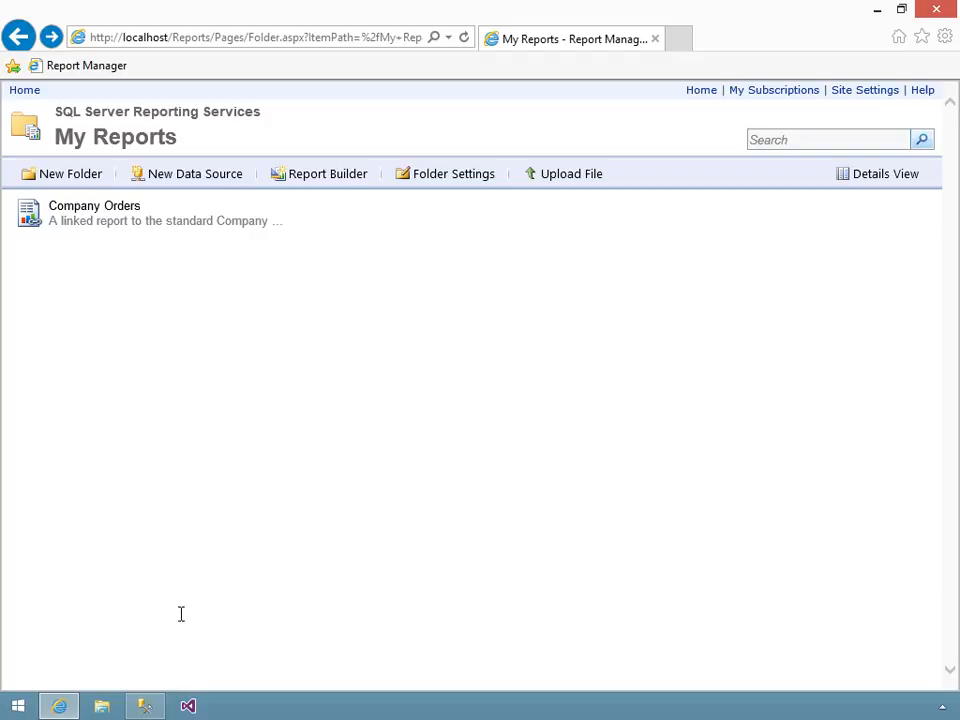
Step: Switch to Visual Studio and open the property pages of the recent Sample Reports project
{"action": "left_click", "coordinate": [187, 706]}
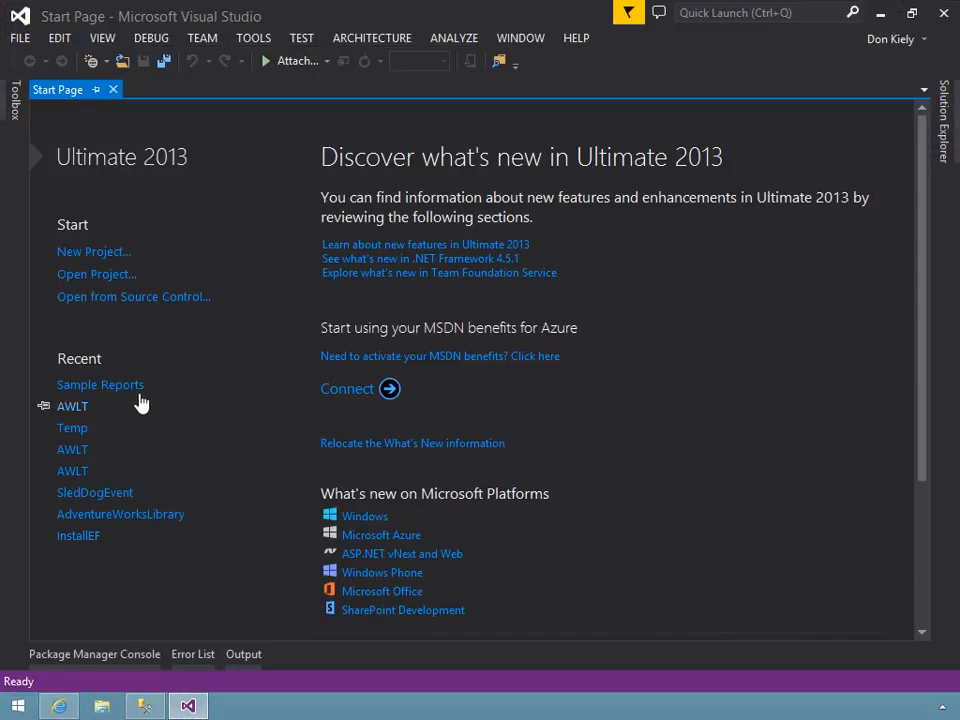
{"action": "left_click", "coordinate": [136, 390]}
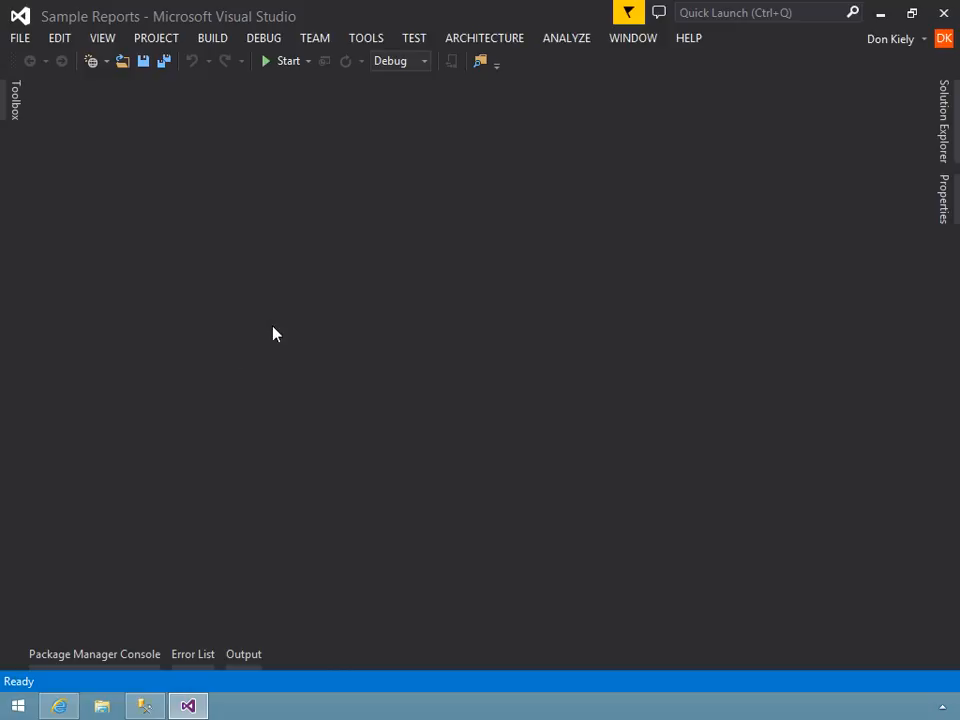
{"action": "left_click", "coordinate": [947, 130]}
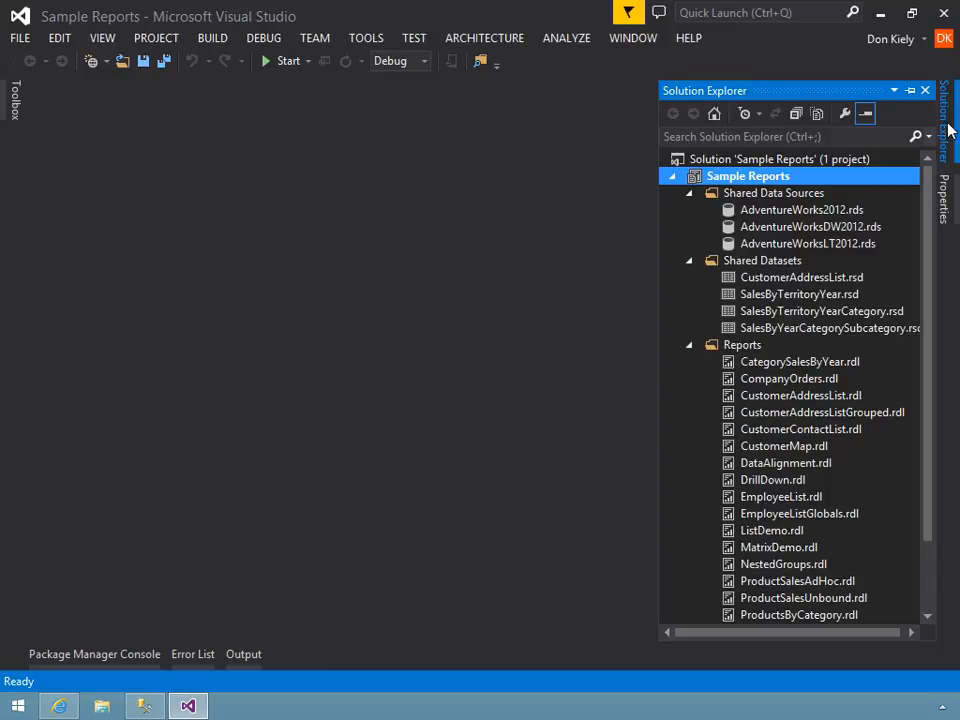
{"action": "right_click", "coordinate": [750, 178]}
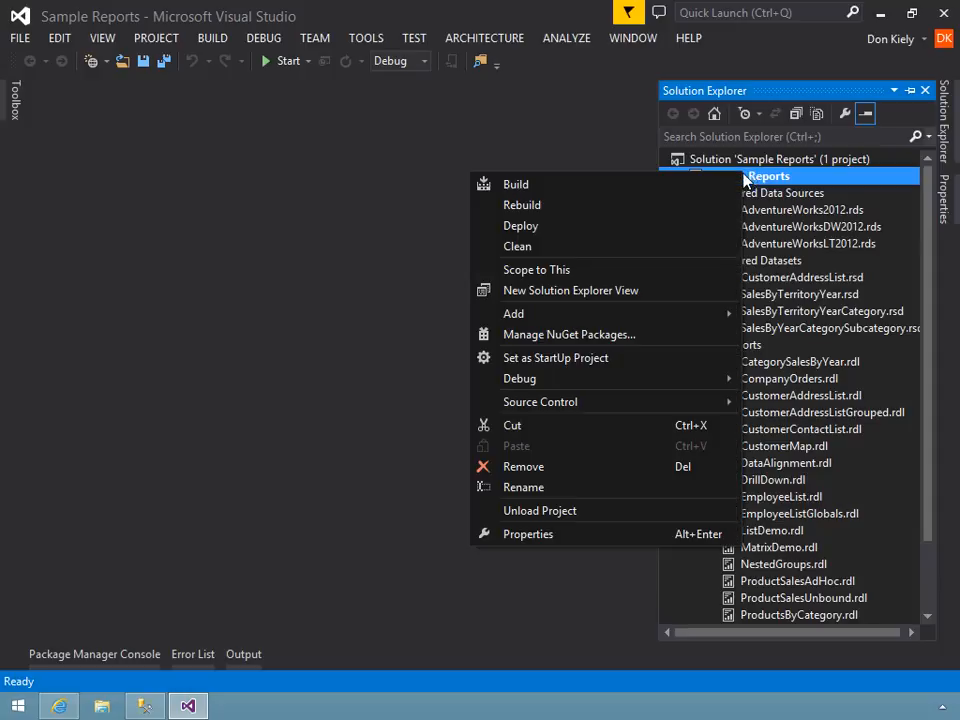
{"action": "left_click", "coordinate": [528, 534]}
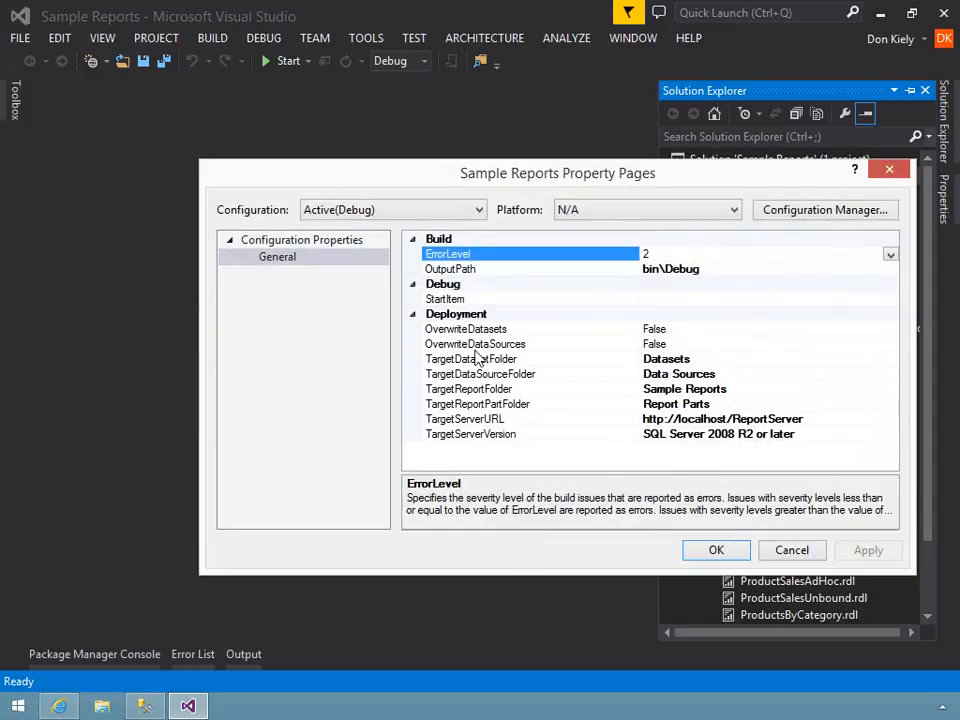
Step: Set the project's TargetReportFolder deployment property to My Reports
{"action": "left_click", "coordinate": [479, 389]}
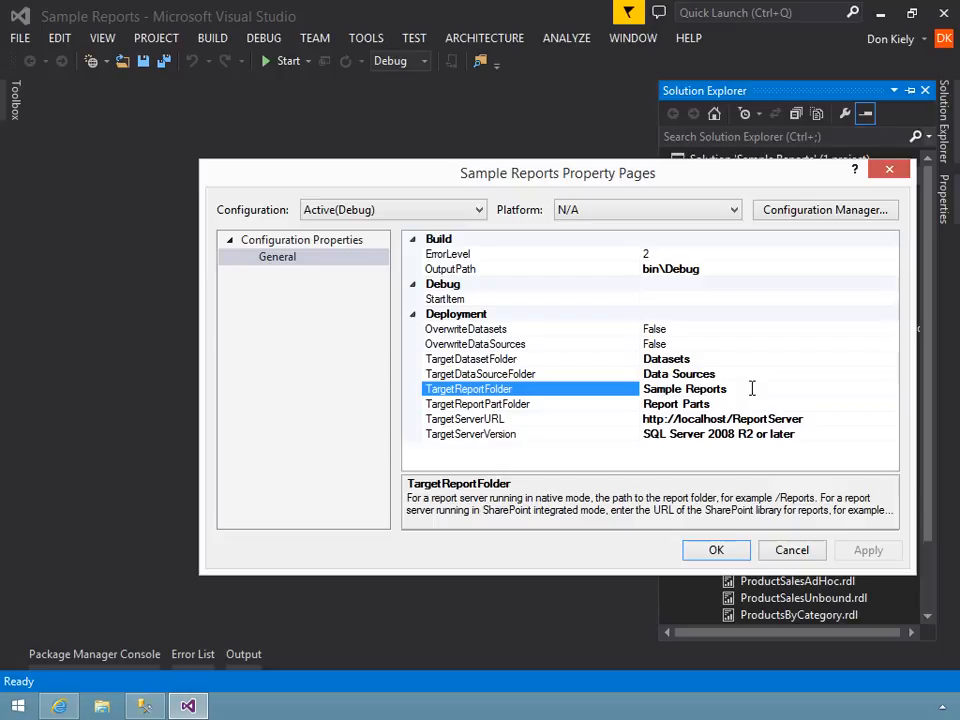
{"action": "left_click_drag", "start_coordinate": [752, 388], "coordinate": [612, 390]}
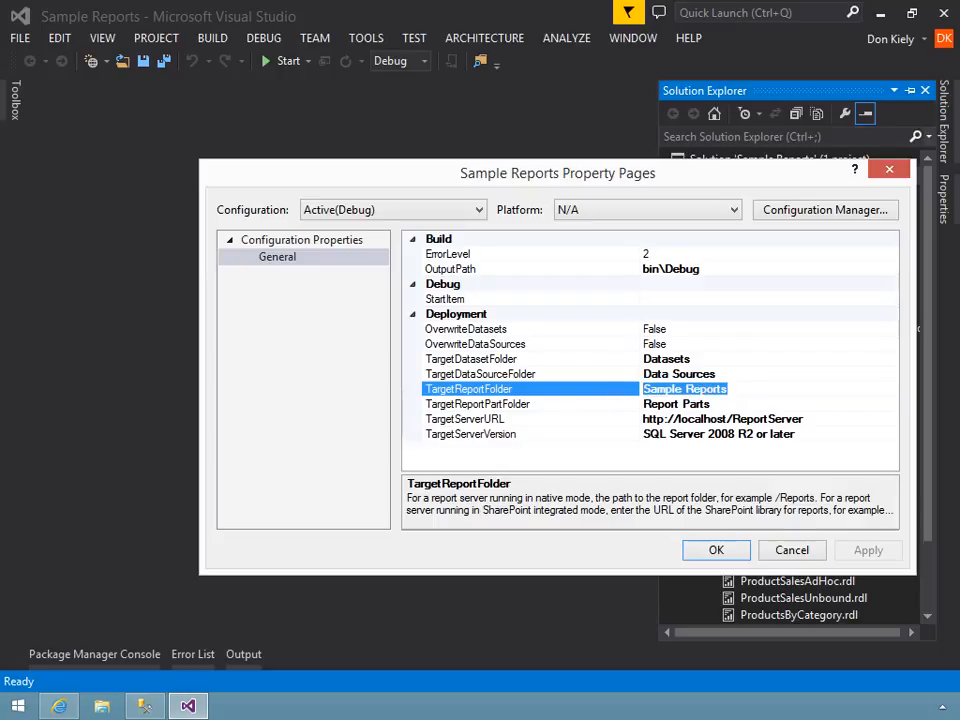
{"action": "type", "text": "My Folder"}
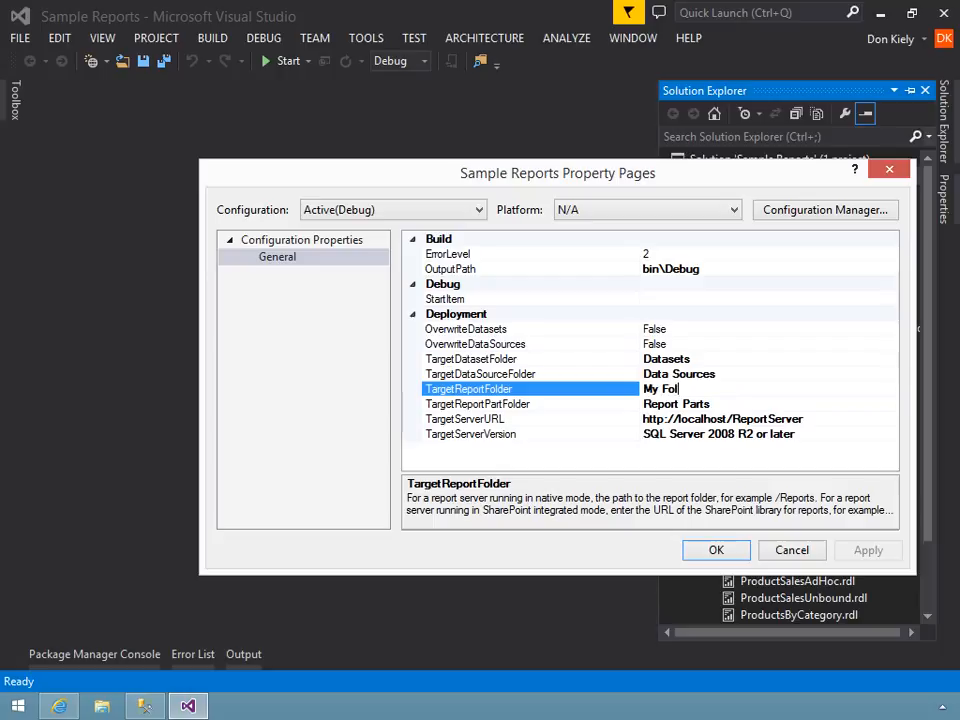
{"action": "key", "text": "BackSpace"}
{"action": "key", "text": "BackSpace"}
{"action": "key", "text": "BackSpace"}
{"action": "key", "text": "BackSpace"}
{"action": "key", "text": "BackSpace"}
{"action": "key", "text": "BackSpace"}
{"action": "type", "text": "Repo"}
{"action": "key", "text": "BackSpace"}
{"action": "key", "text": "BackSpace"}
{"action": "type", "text": "ports"}
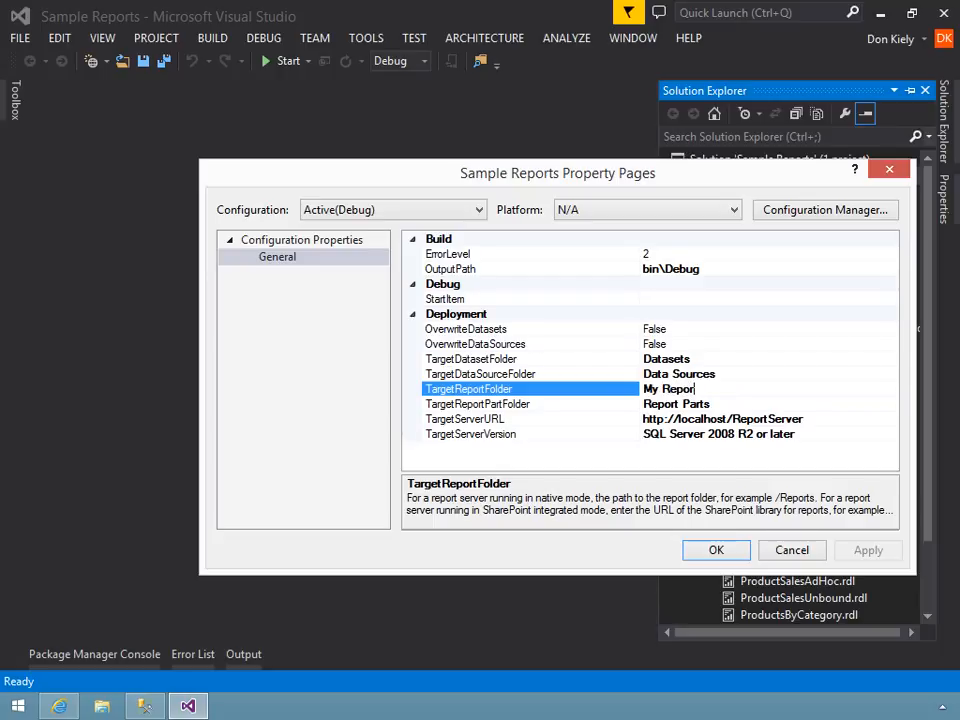